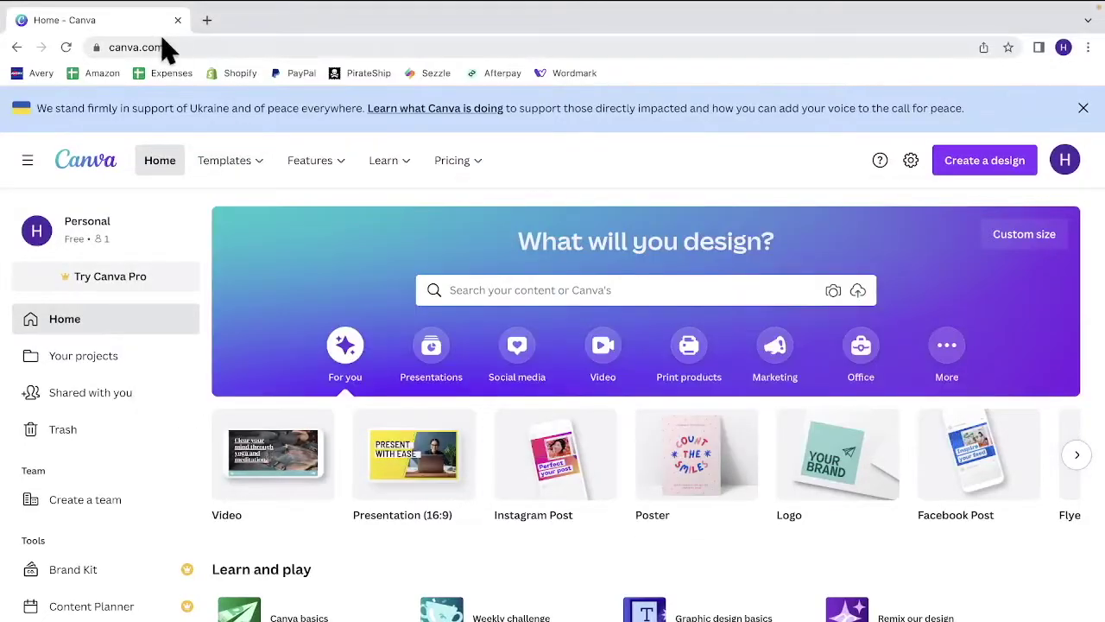
Step: Search the web for Canva and log in to the Canva account
left_click(173, 50)
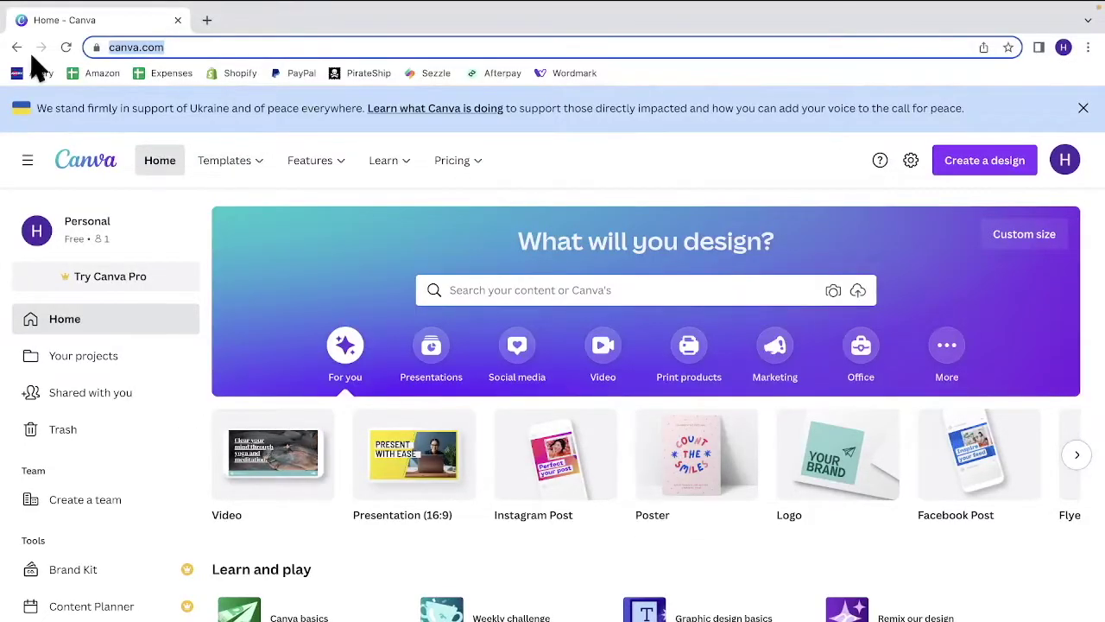
type("canva")
key("Return")
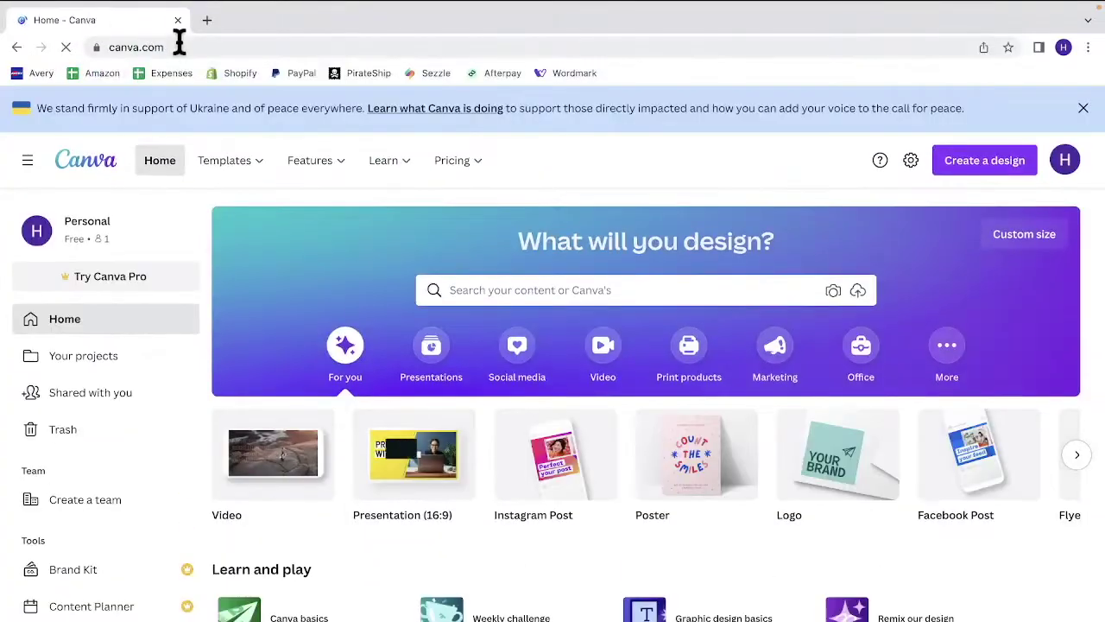
left_click(179, 45)
type("canvas")
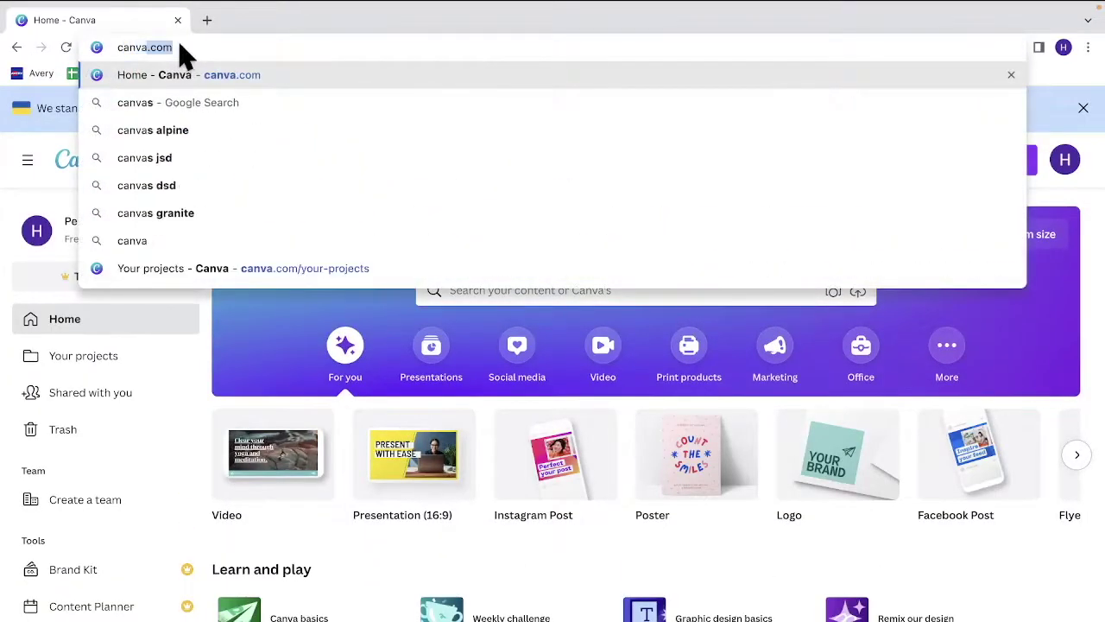
key("BackSpace")
key("Return")
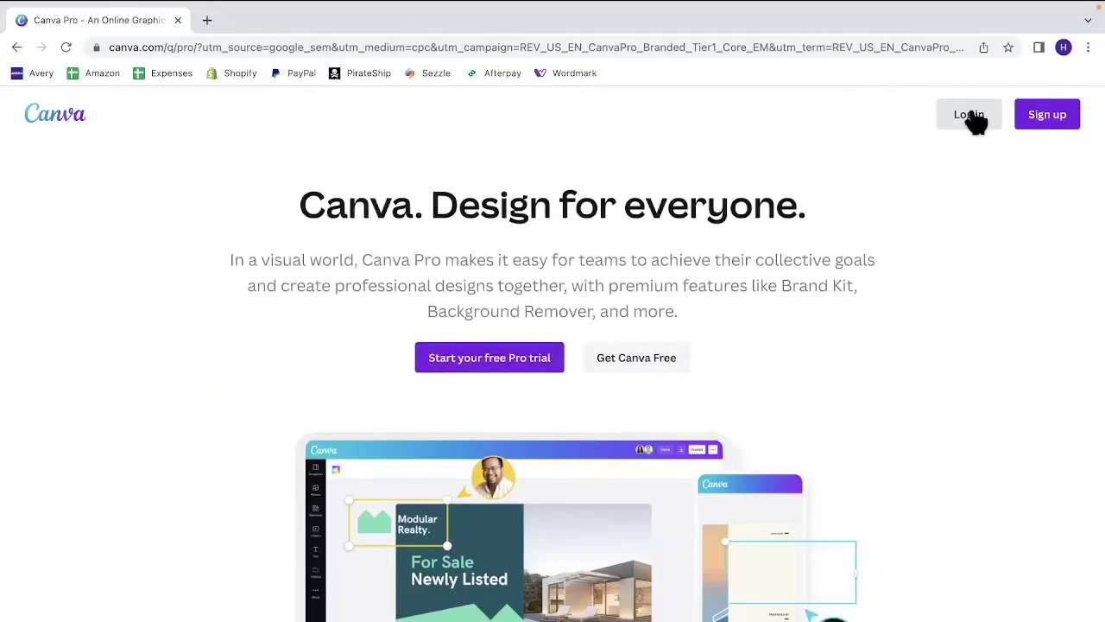
left_click(971, 118)
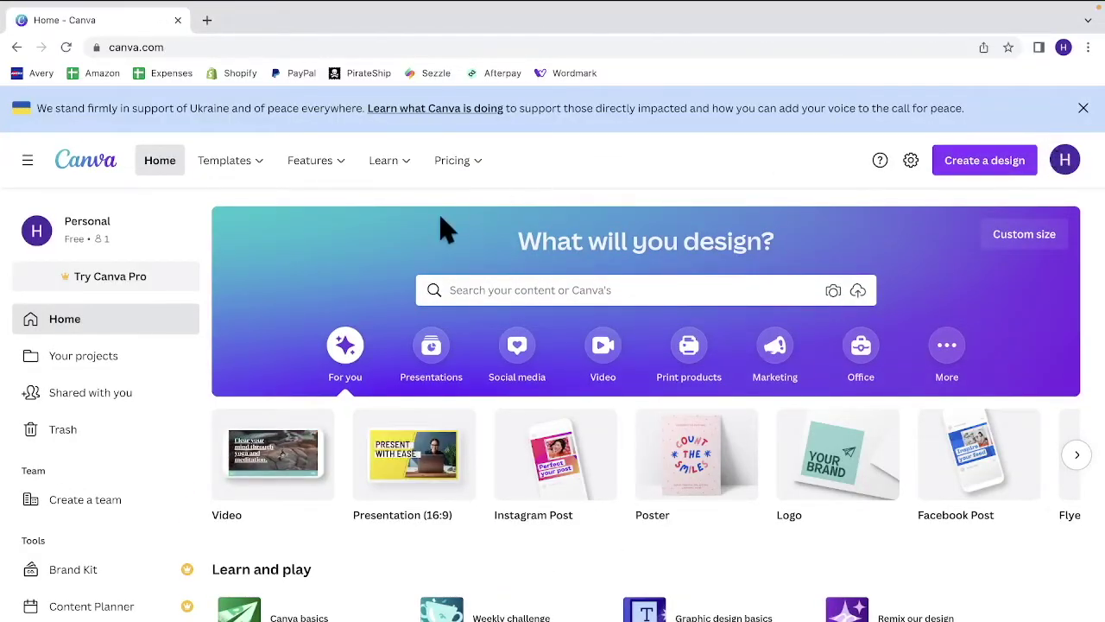
Step: Browse Your projects' Recent designs carousel, opening and closing the Cucumber Melon label
left_click(138, 372)
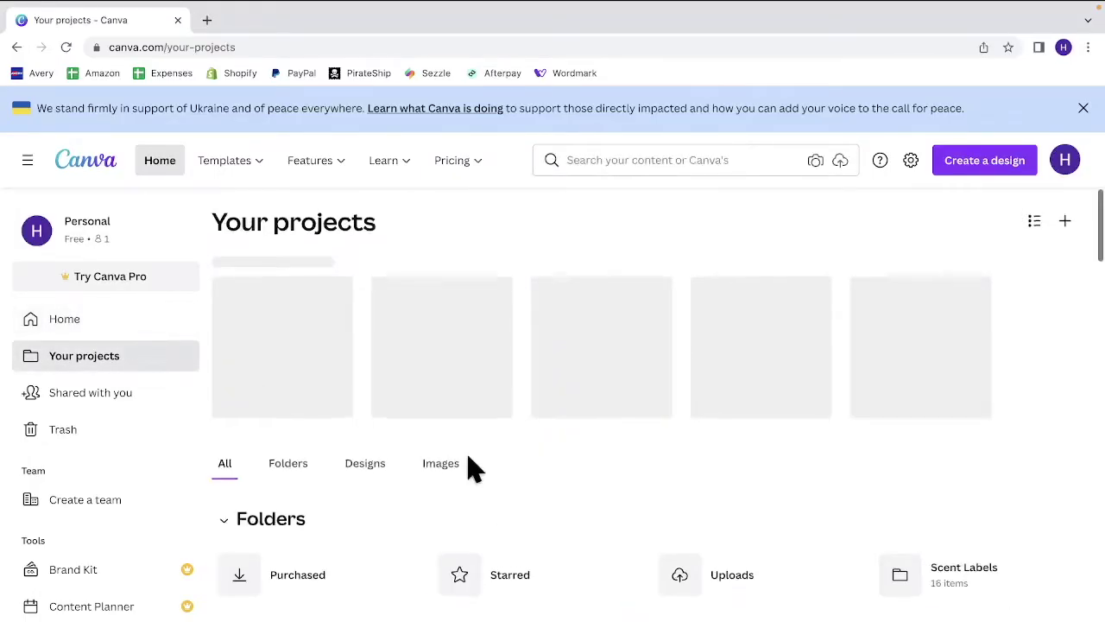
scroll(473, 466, "down", 5)
scroll(473, 466, "down", 2)
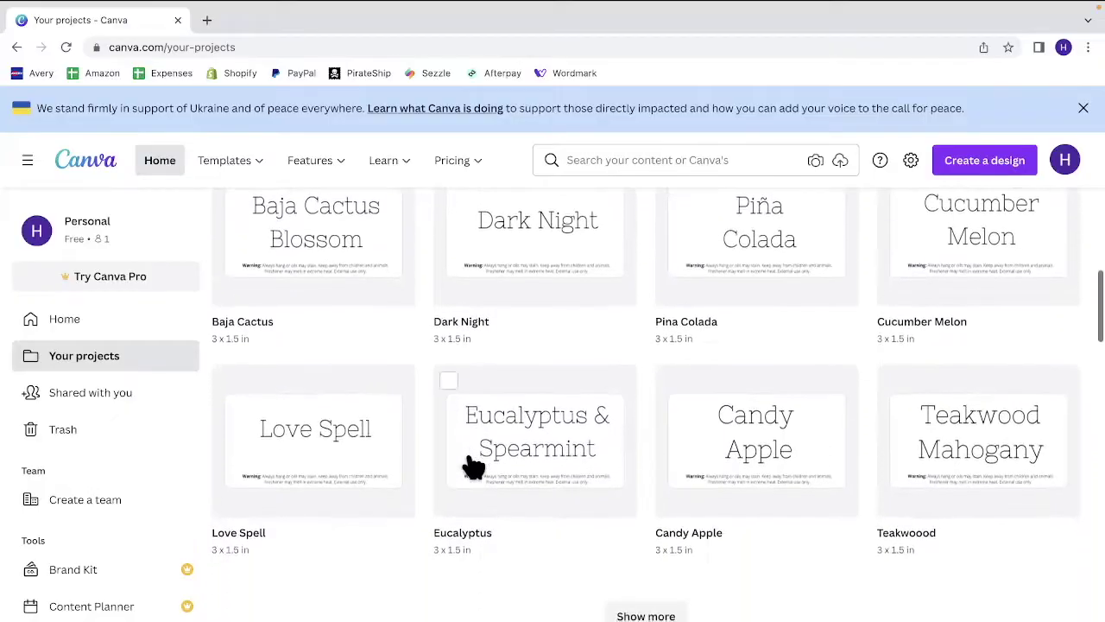
scroll(474, 466, "up", 1)
scroll(473, 466, "up", 10)
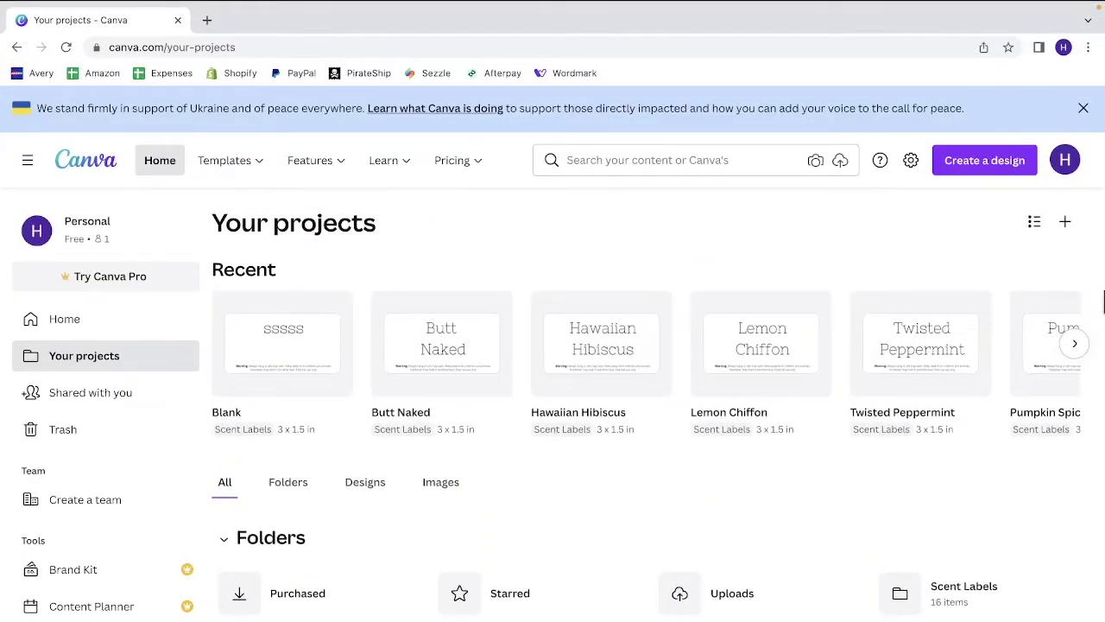
left_click(1075, 345)
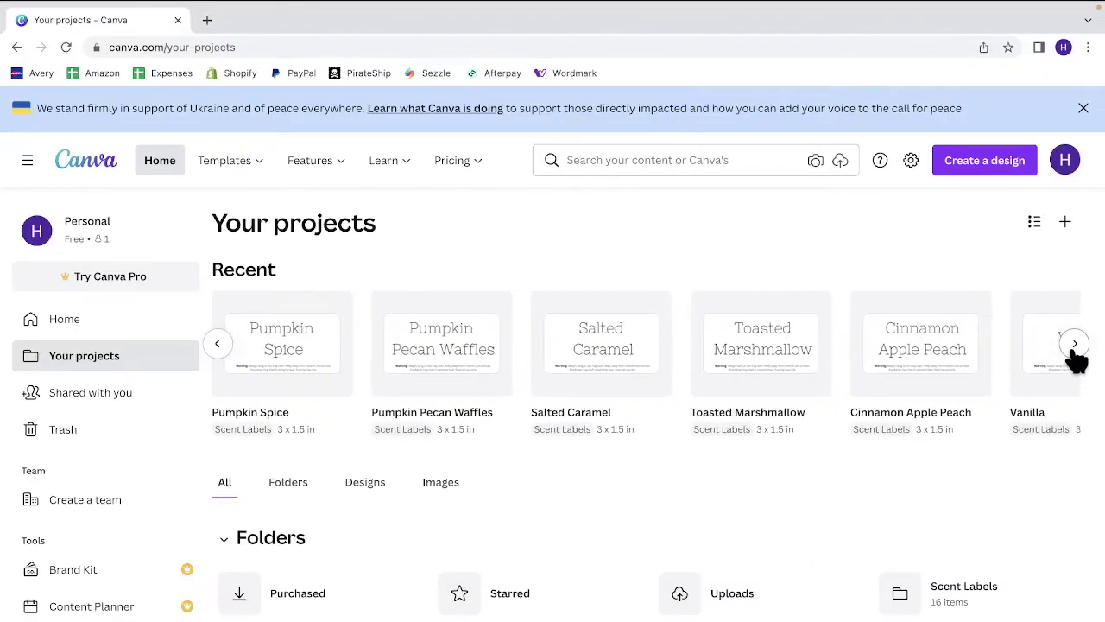
left_click(1074, 346)
left_click(1073, 347)
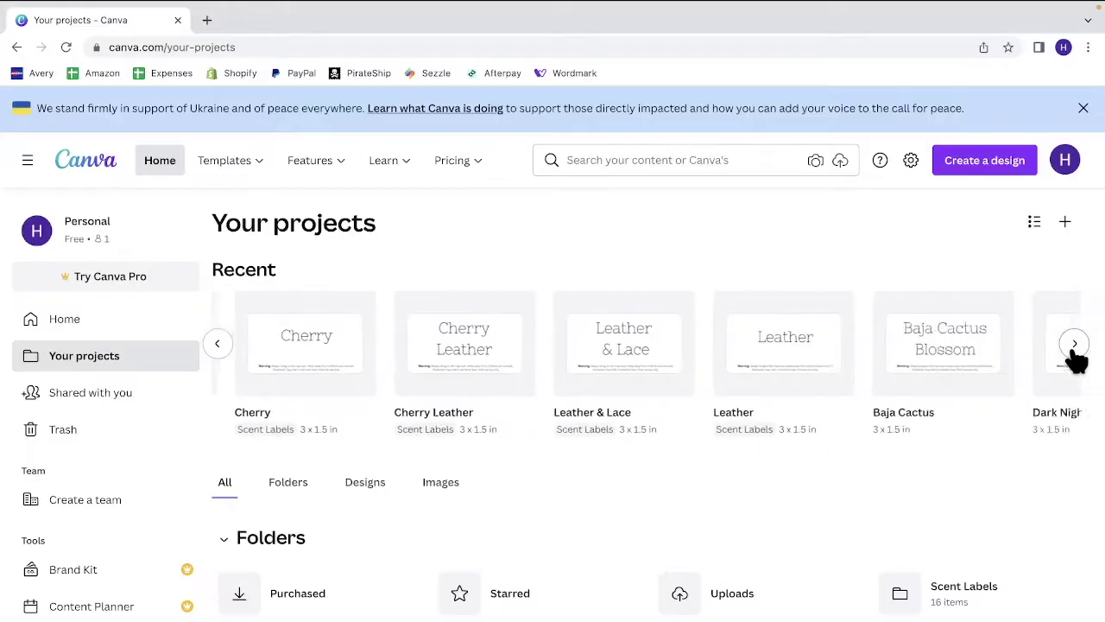
left_click(1074, 355)
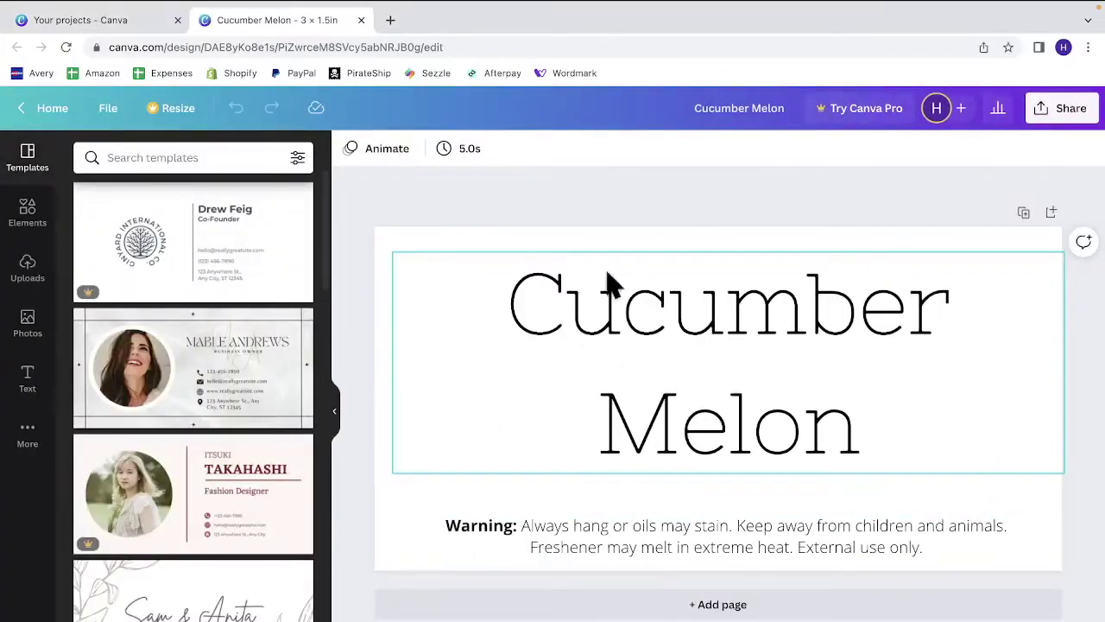
left_click(361, 20)
Step: Load more saved designs, open the Thank You! design and go to Canva Home
scroll(580, 485, "down", 5)
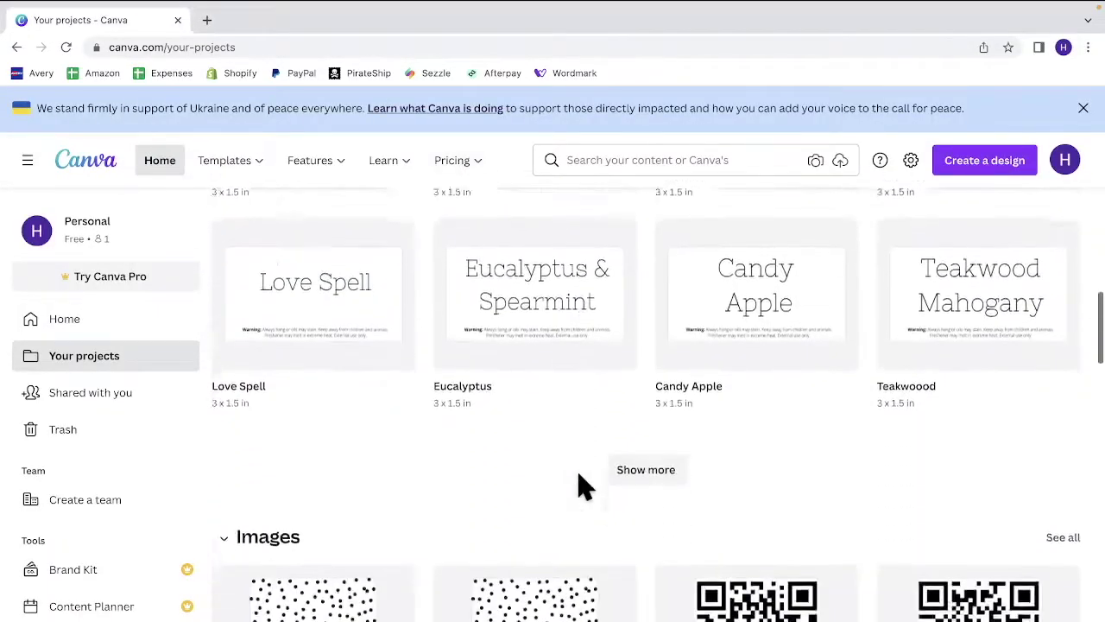
scroll(583, 485, "down", 3)
scroll(593, 458, "up", 1)
left_click(633, 289)
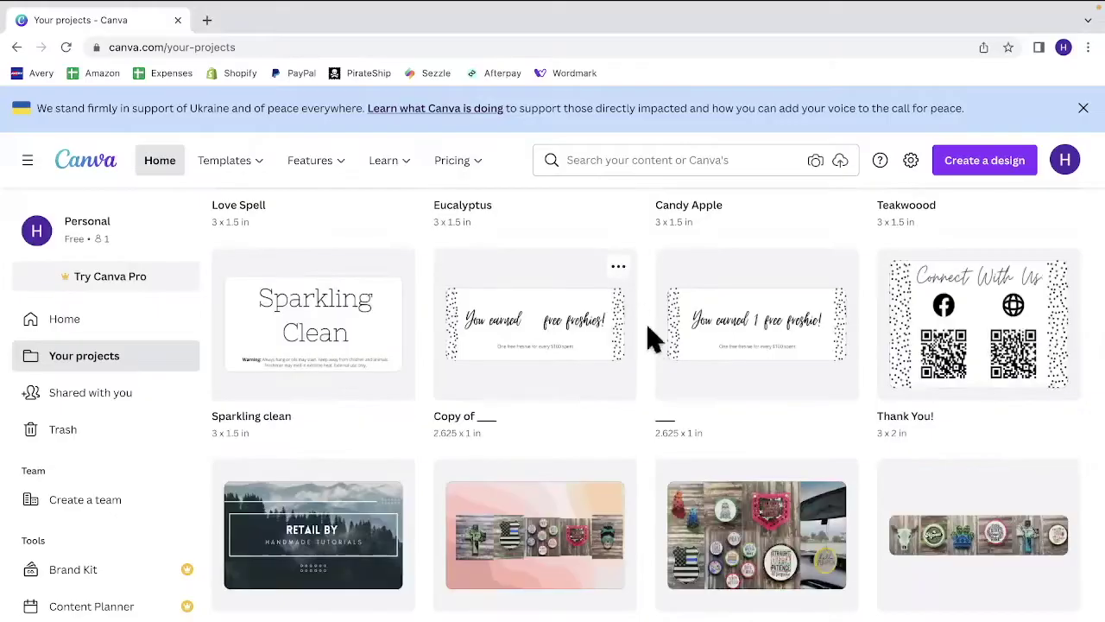
left_click(940, 347)
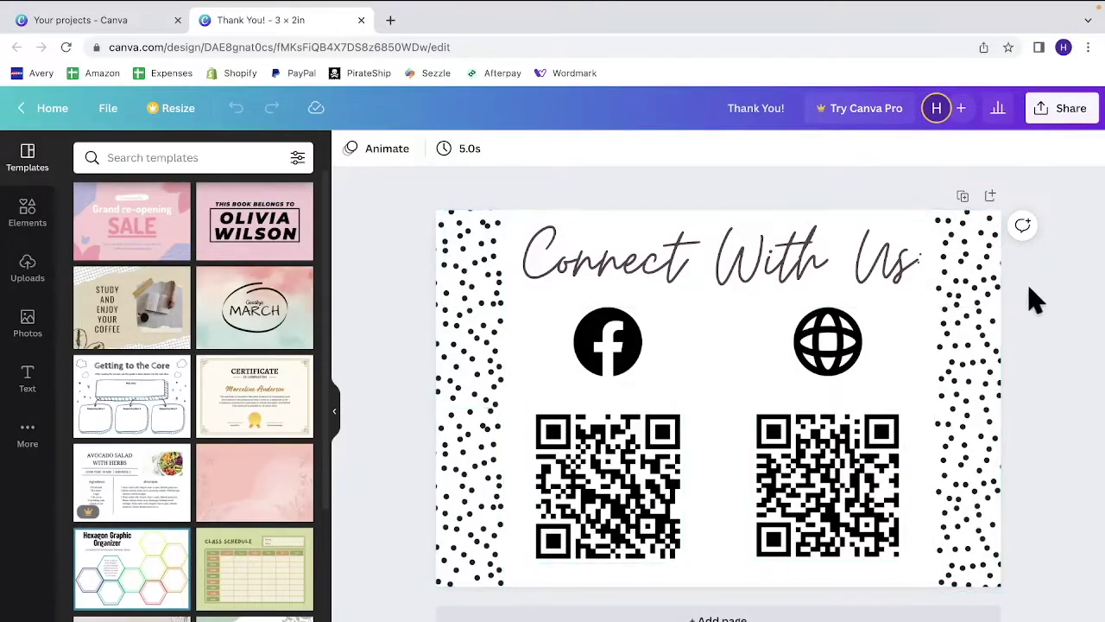
left_click(40, 107)
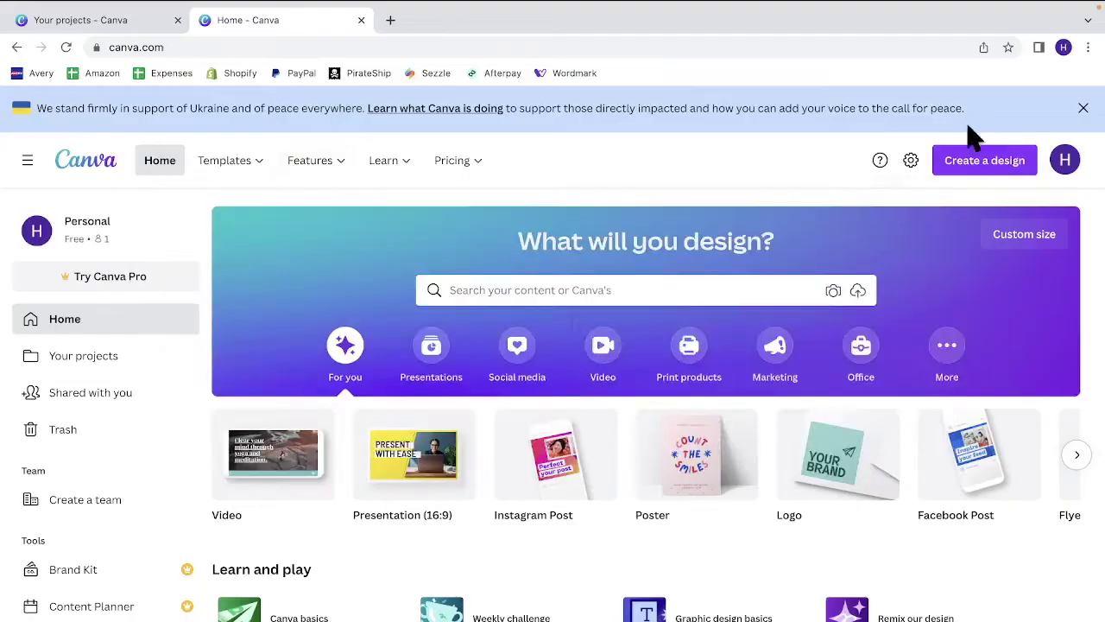
Step: Start a Custom size design in inches and enter the 3 × 1.5 in dimensions
left_click(997, 181)
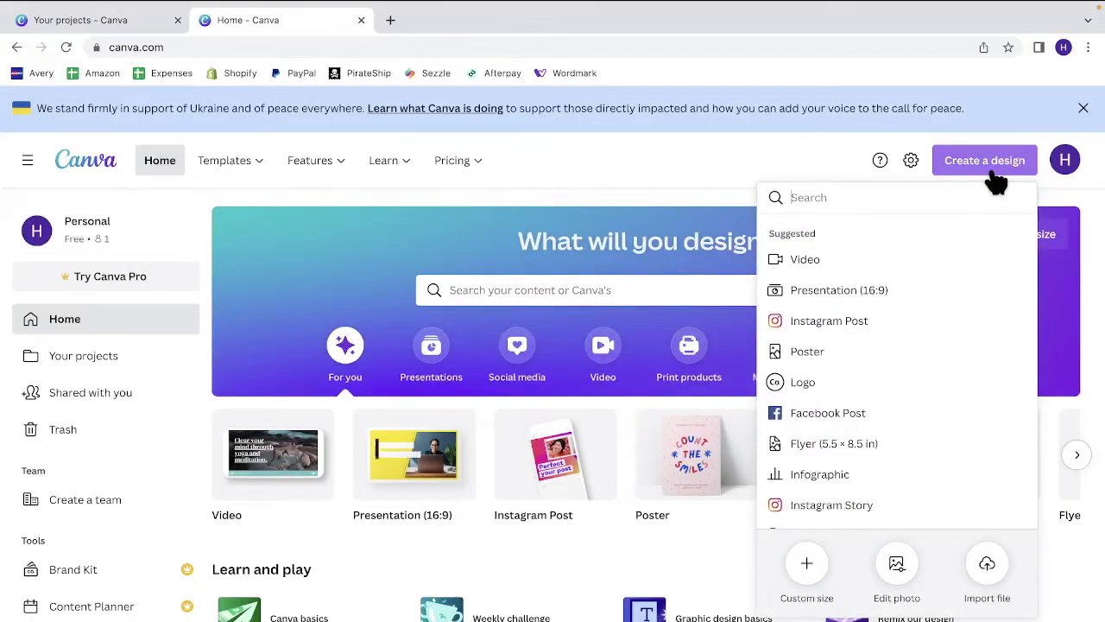
left_click(808, 570)
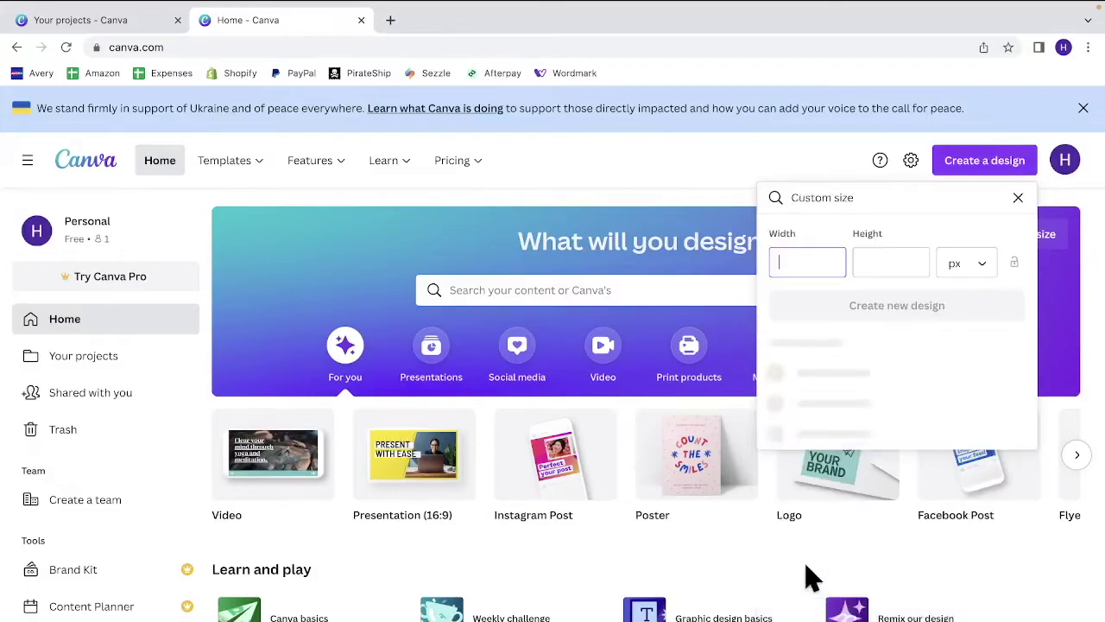
left_click(963, 266)
left_click(965, 295)
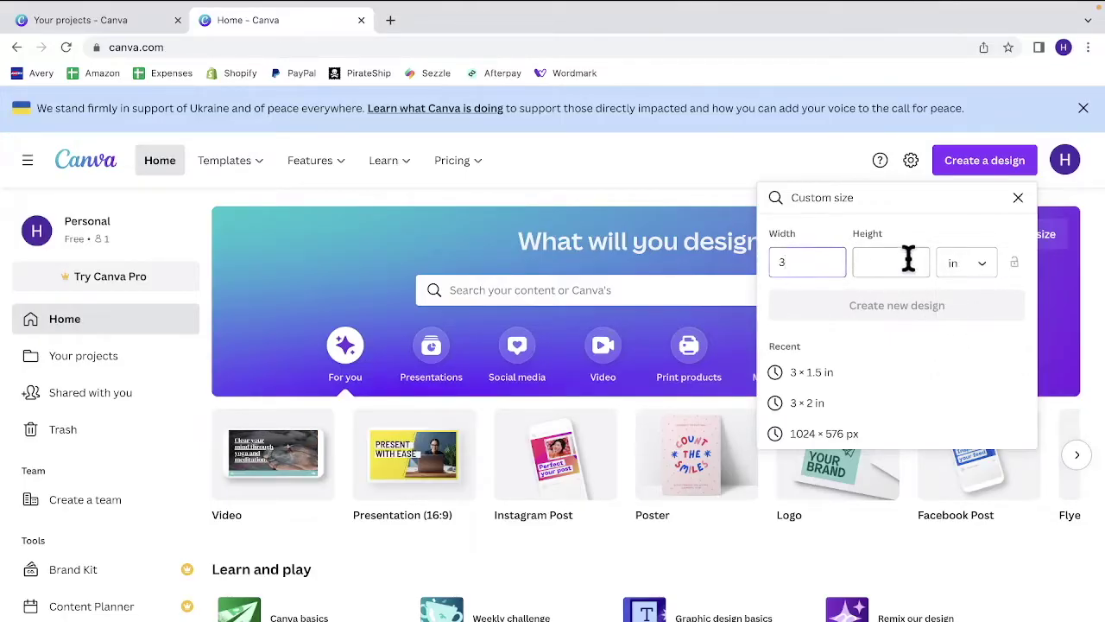
type("1")
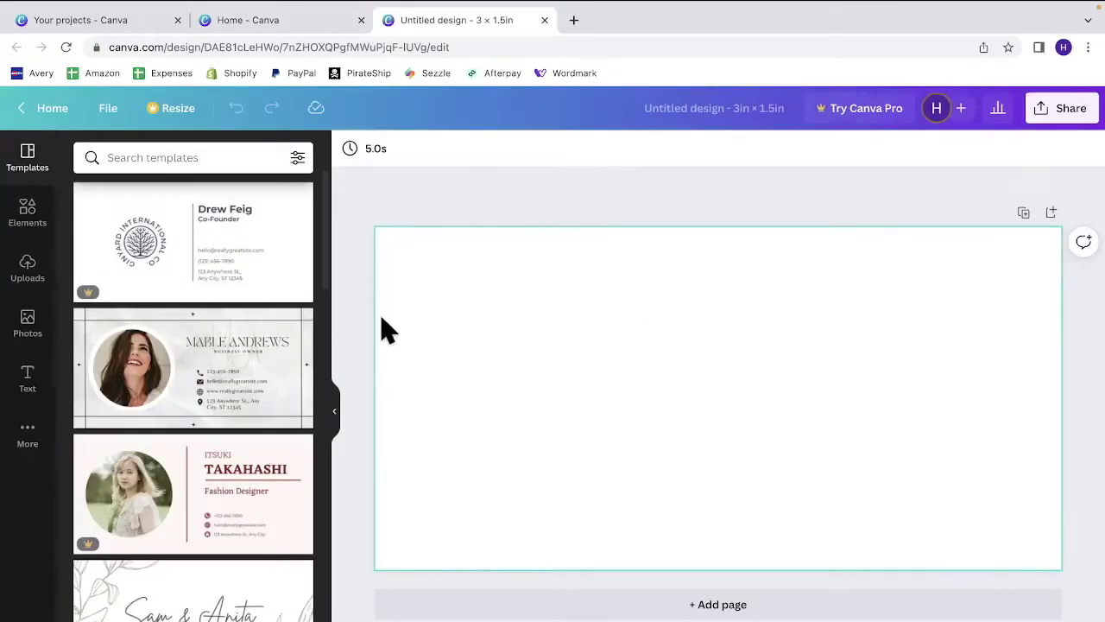
Step: Add an Open Sans Extra Bold 'Salted Caramel' heading, enlarge it to size 26.3 and centre it near the top
left_click(40, 397)
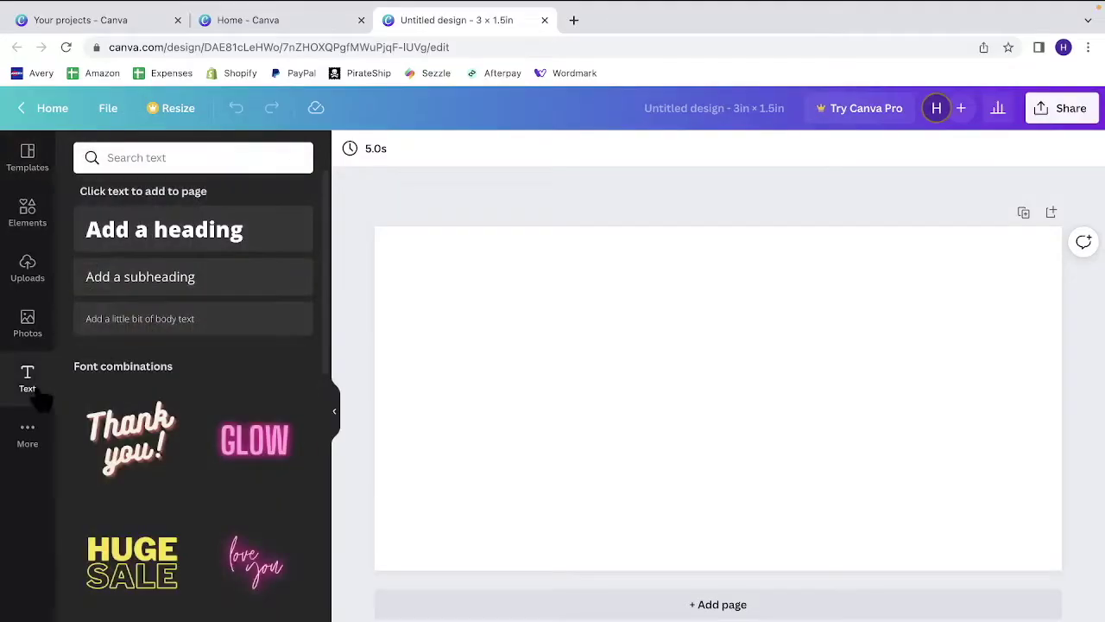
left_click(153, 237)
type("Salteed C")
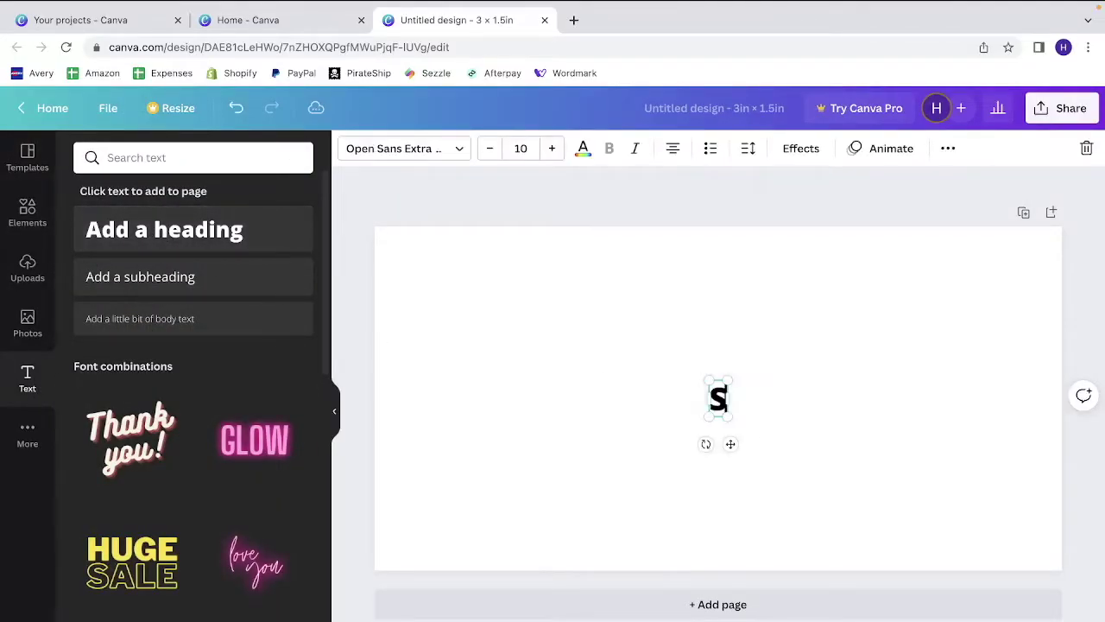
key("BackSpace")
key("BackSpace")
key("BackSpace")
key("BackSpace")
key("BackSpace")
type("ed Caramel")
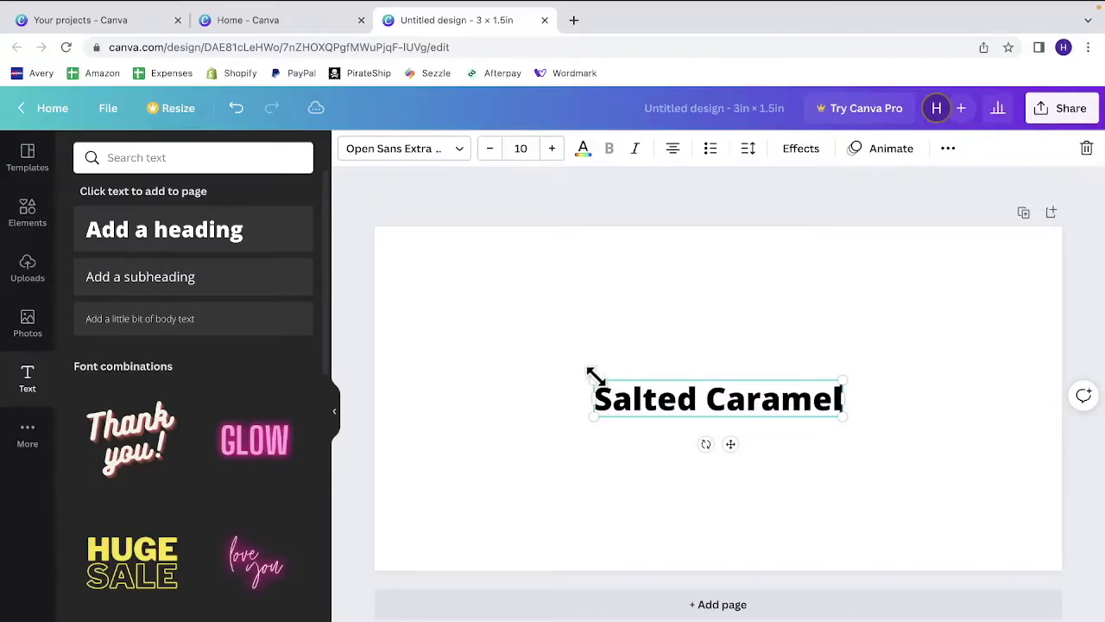
left_click_drag(593, 378, 427, 248)
left_click_drag(842, 416, 1060, 496)
left_click_drag(722, 348, 706, 268)
left_click(389, 150)
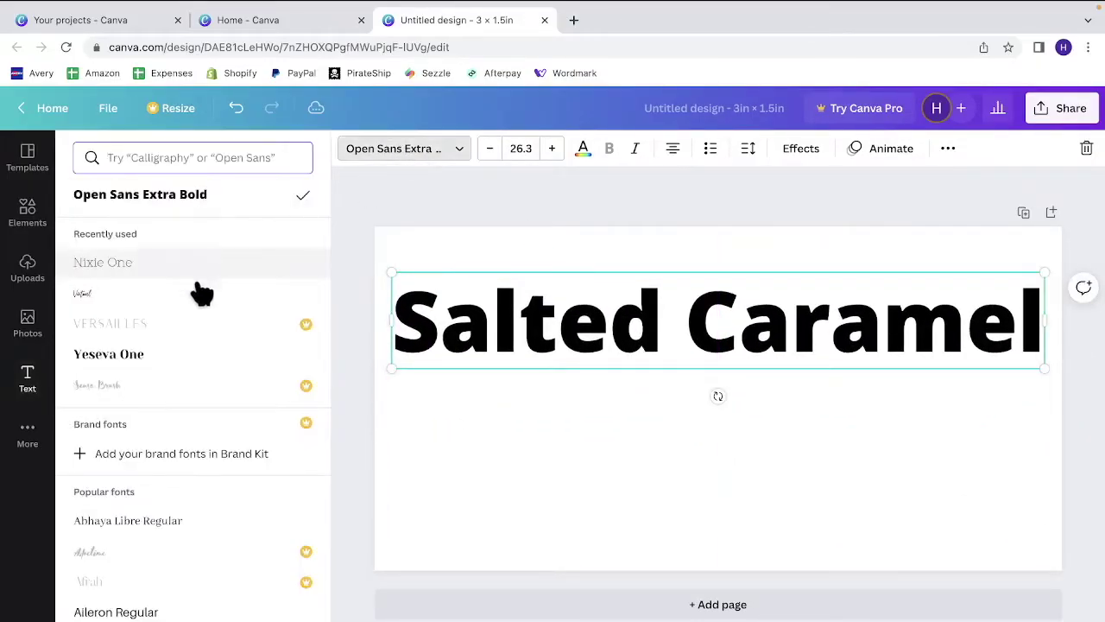
Step: Try Bebas Neue, a premium font, Cormorant Garamond, Glacial Indifference and Jonathan on the title
scroll(227, 371, "down", 5)
scroll(229, 370, "down", 4)
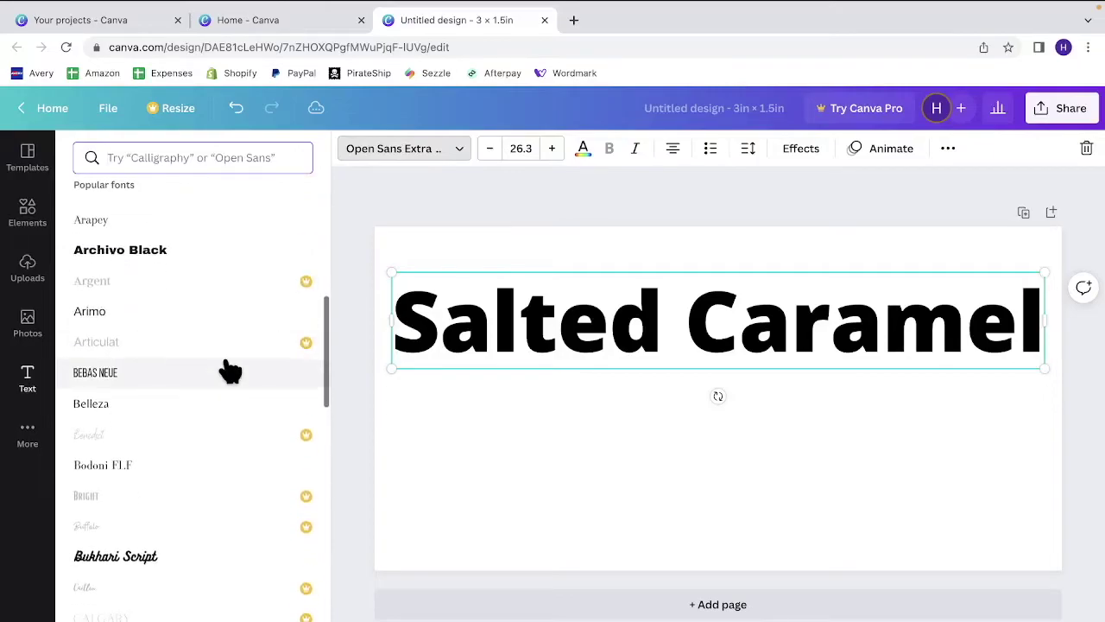
left_click(222, 371)
scroll(198, 432, "down", 2)
left_click(185, 522)
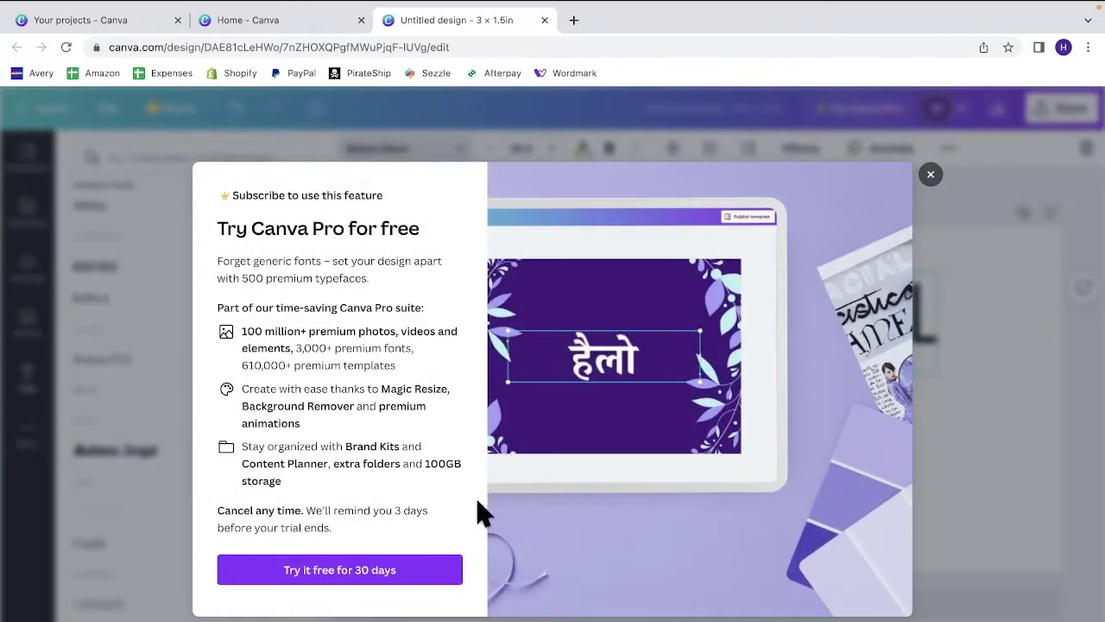
left_click(931, 175)
scroll(210, 427, "down", 5)
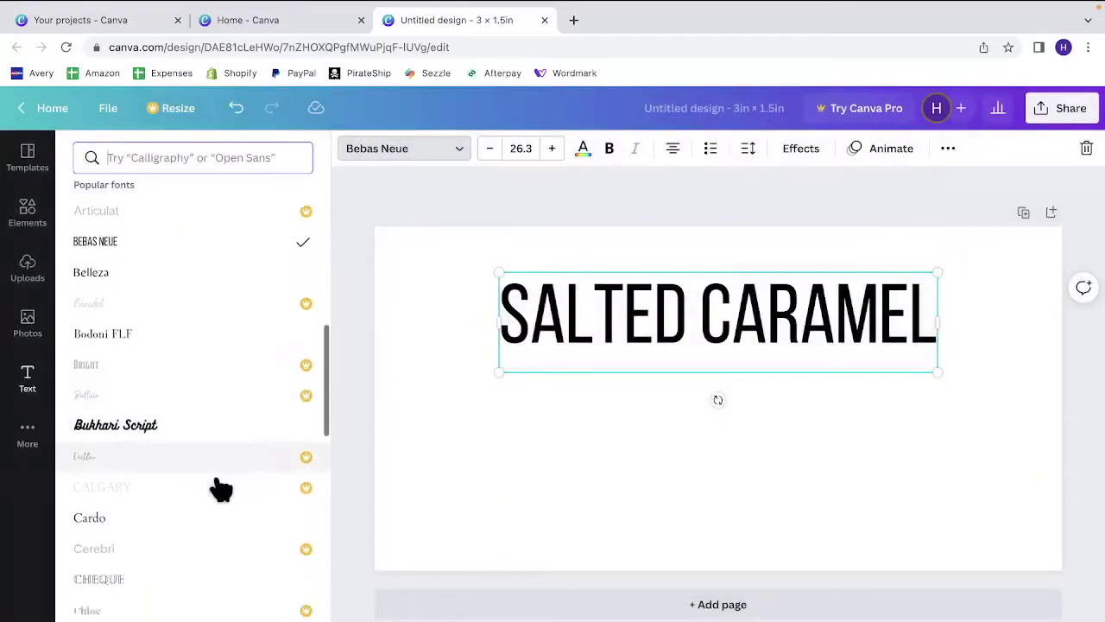
left_click(197, 380)
scroll(198, 384, "down", 4)
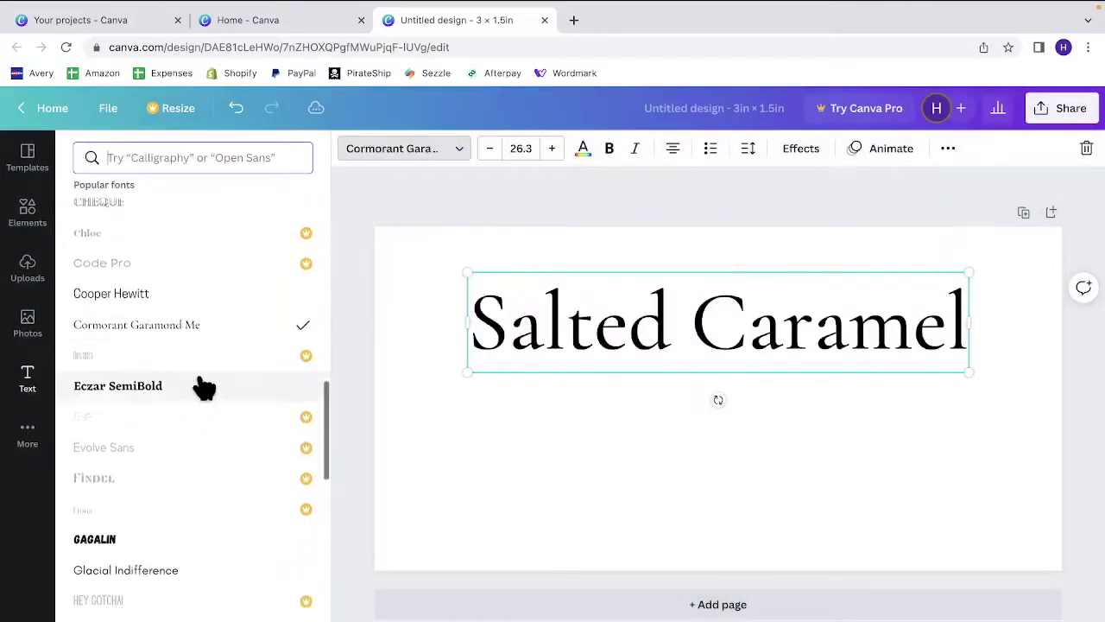
left_click(200, 391)
scroll(206, 395, "down", 4)
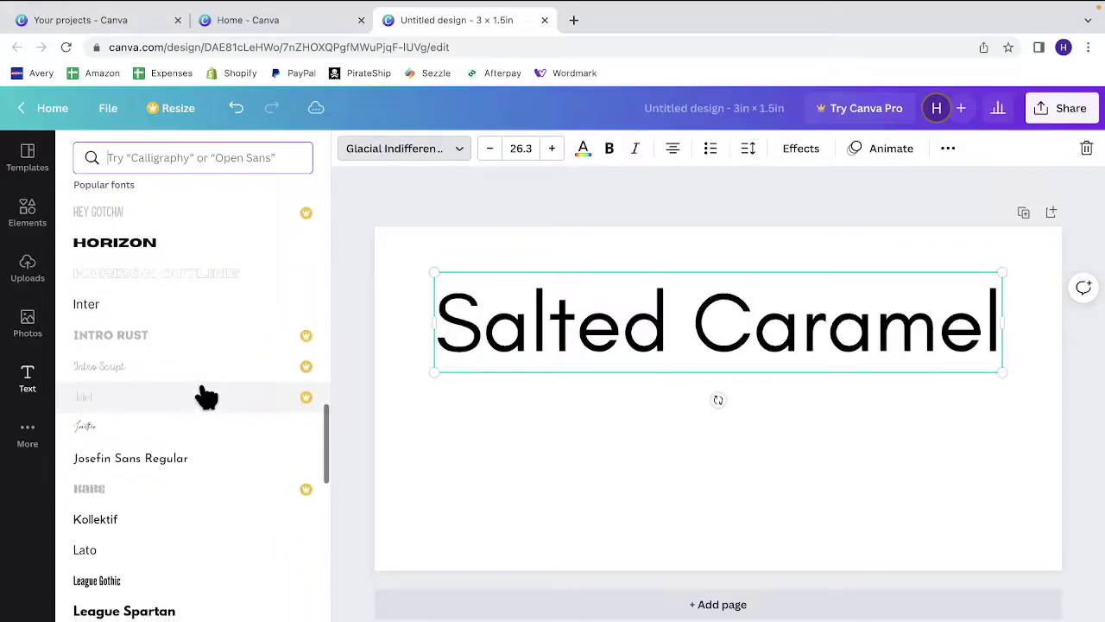
left_click(181, 346)
Step: Enlarge and centre the title, then set it in Lovelo at size 30
left_click_drag(587, 371, 447, 547)
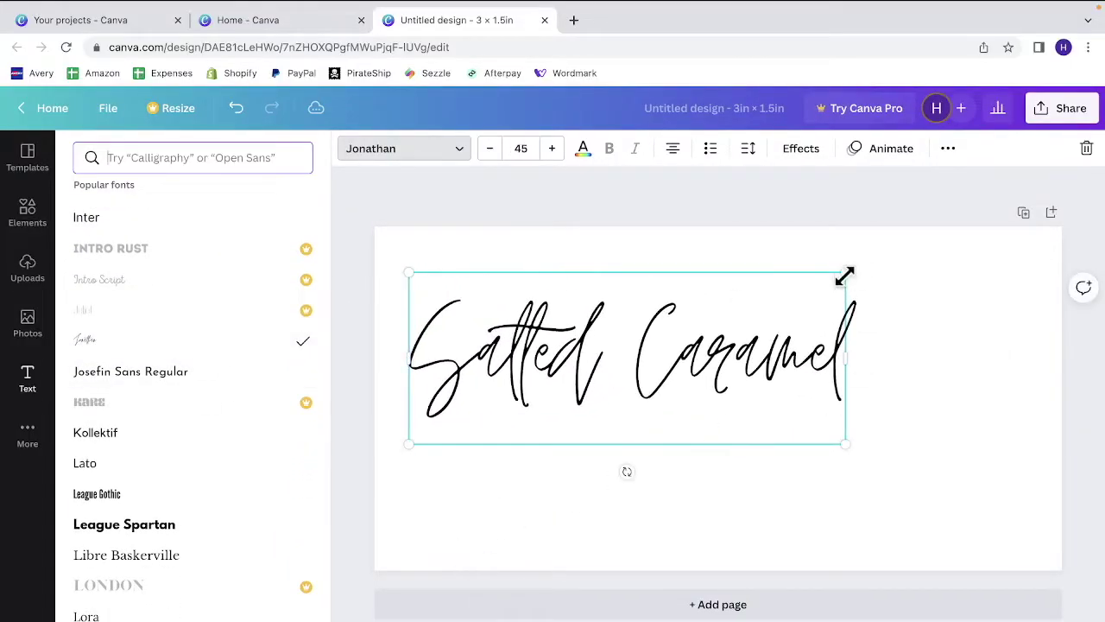
left_click_drag(845, 275, 965, 222)
left_click_drag(797, 434, 827, 465)
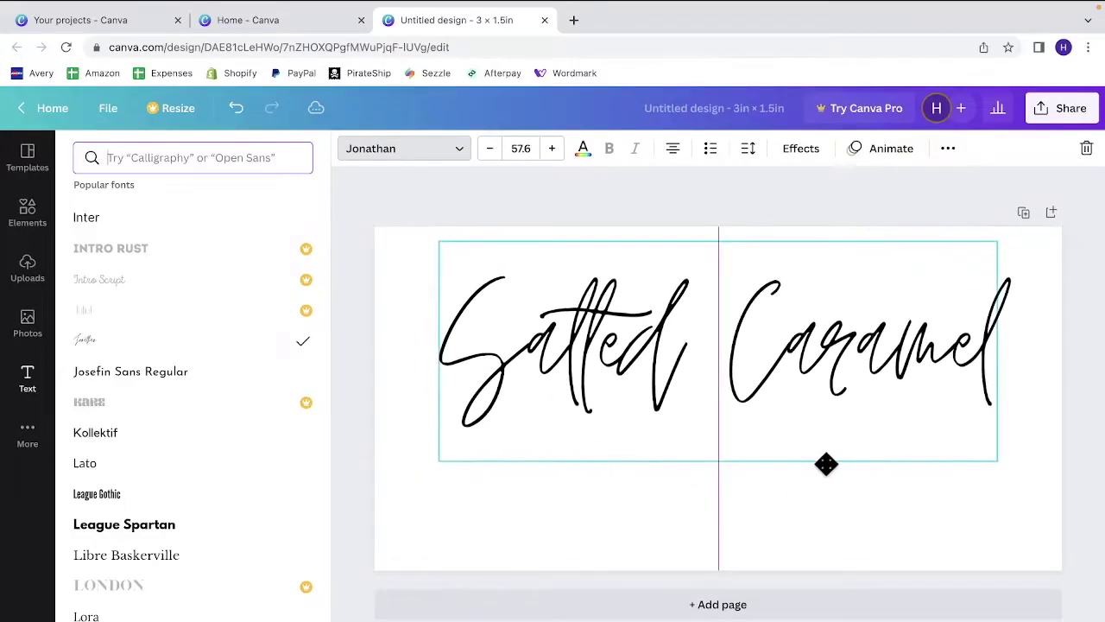
scroll(207, 545, "down", 3)
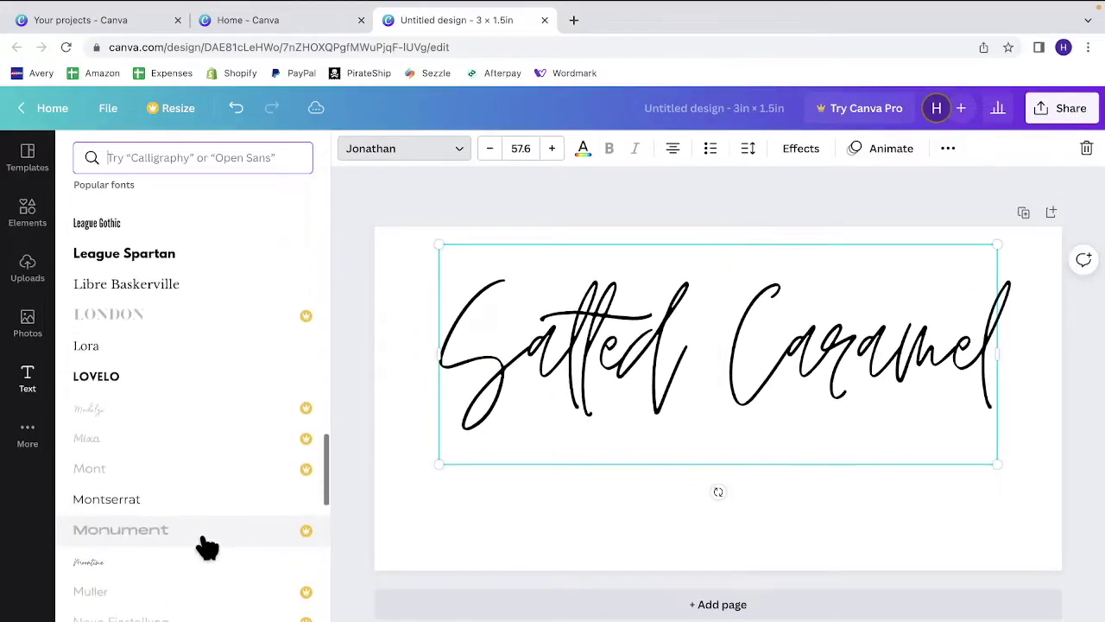
left_click(185, 377)
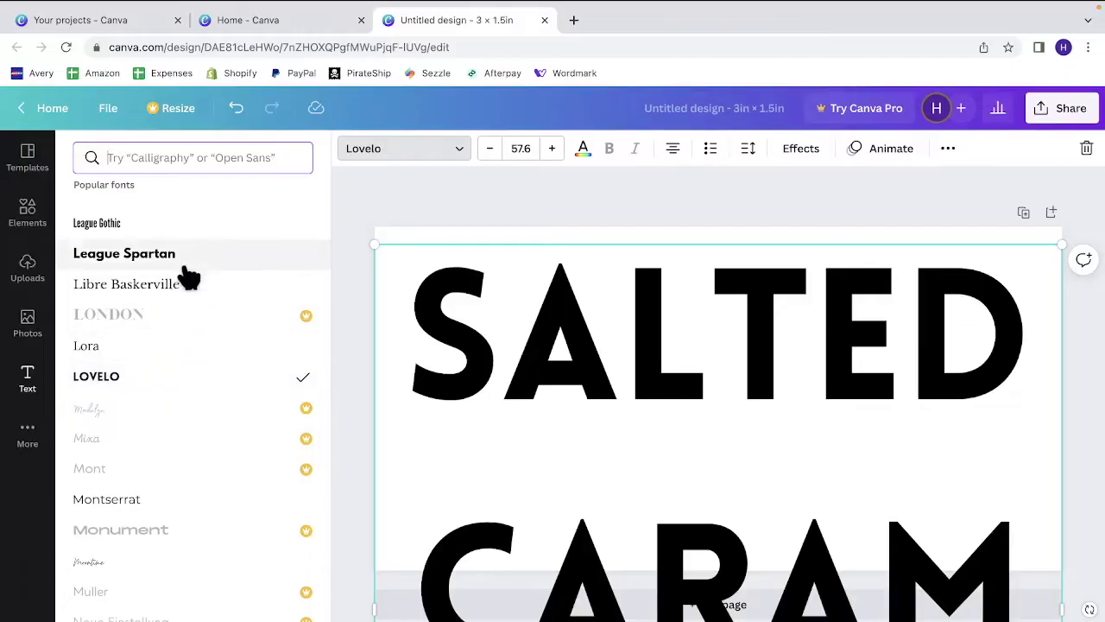
left_click(520, 148)
type("30")
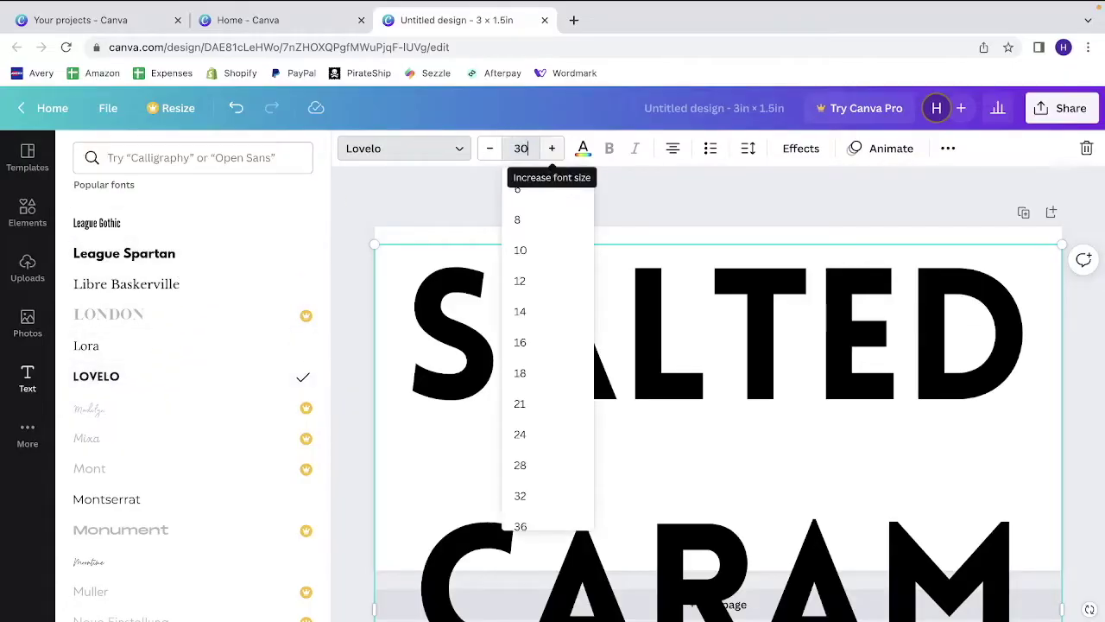
key("Return")
Step: Switch the title to Nixie One at size 27 and break it onto two lines
scroll(193, 366, "up", 10)
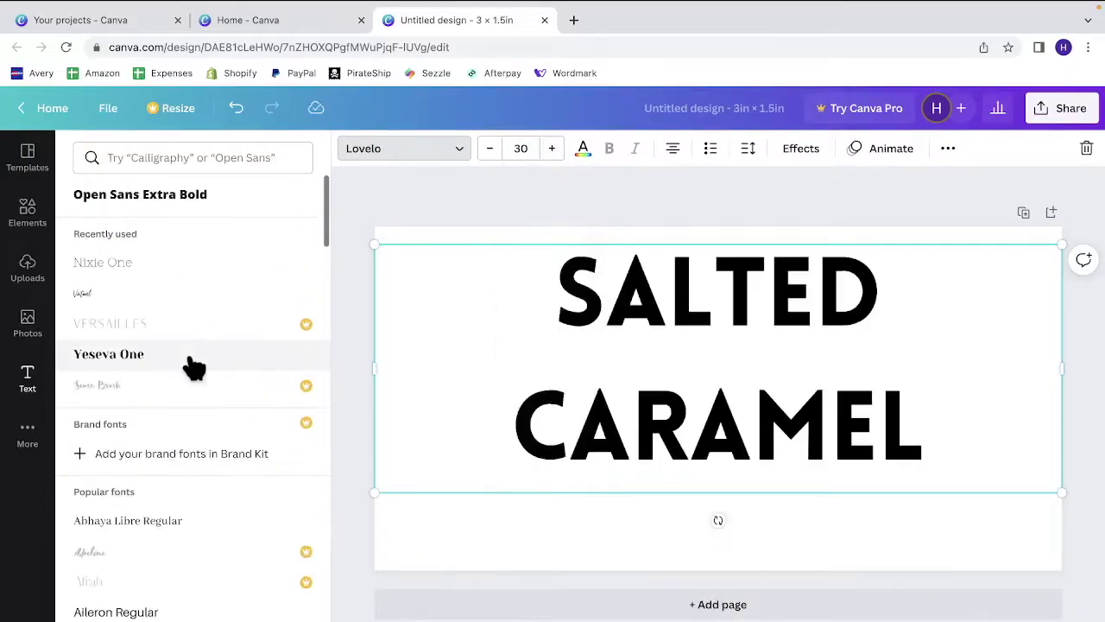
left_click(189, 263)
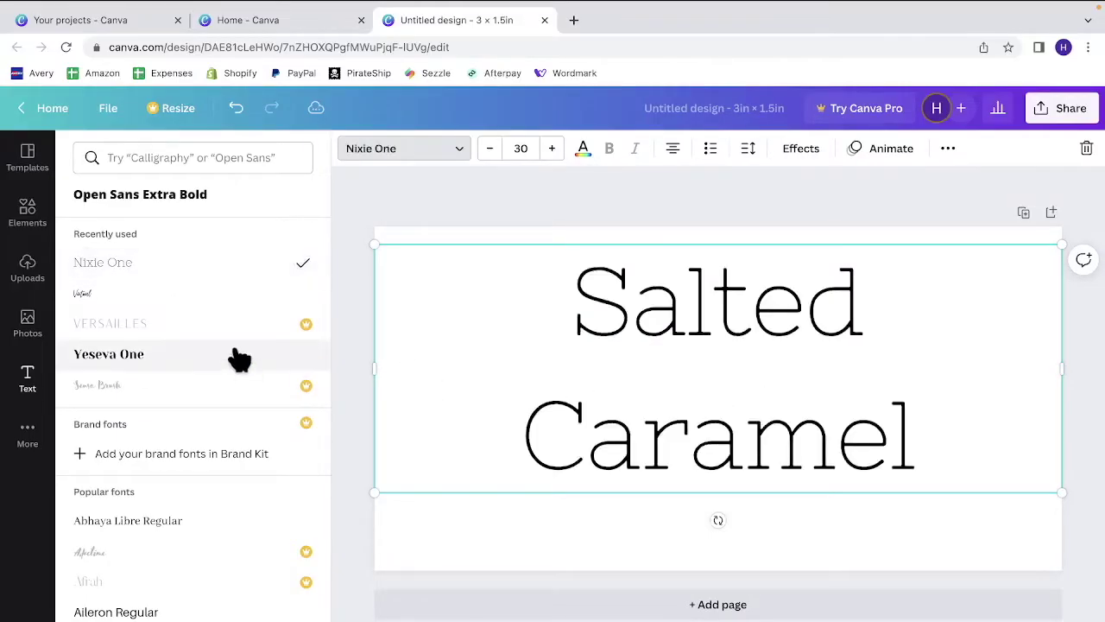
left_click(490, 148)
left_click(489, 149)
left_click(489, 149)
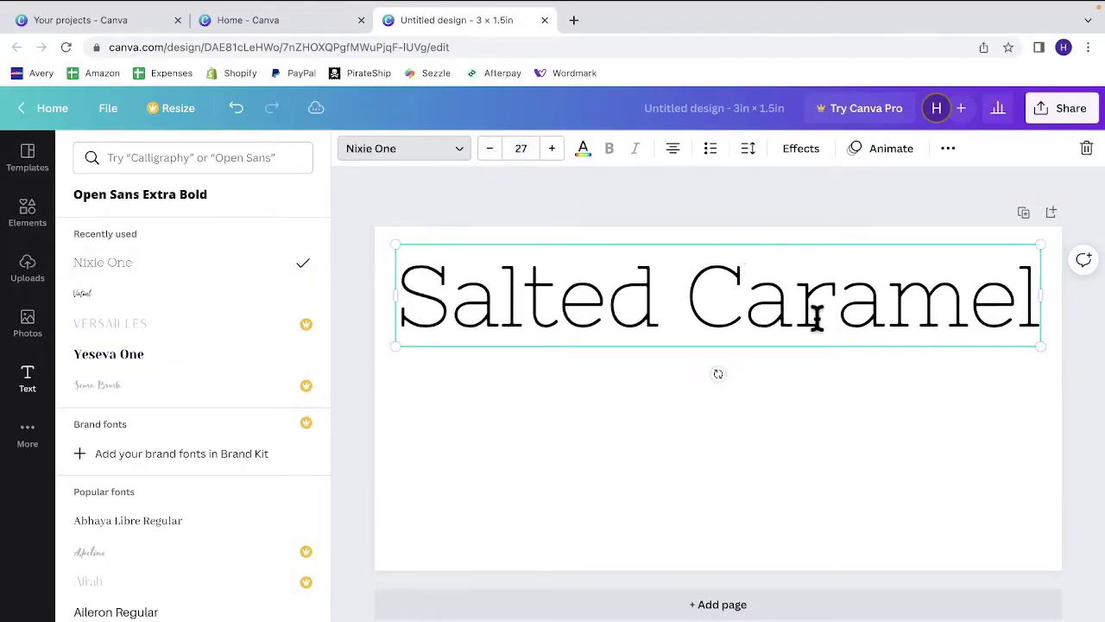
key("Return")
Step: Add a subheading below the title warning about external use, children and animals, hanging and oils, and widen it
left_click(27, 377)
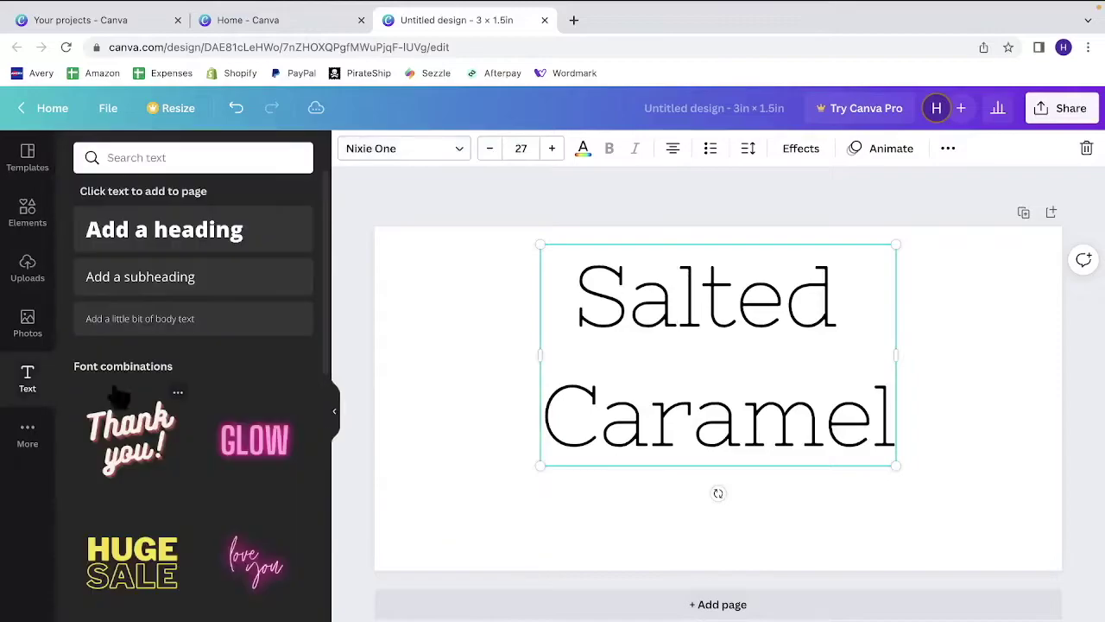
left_click(134, 277)
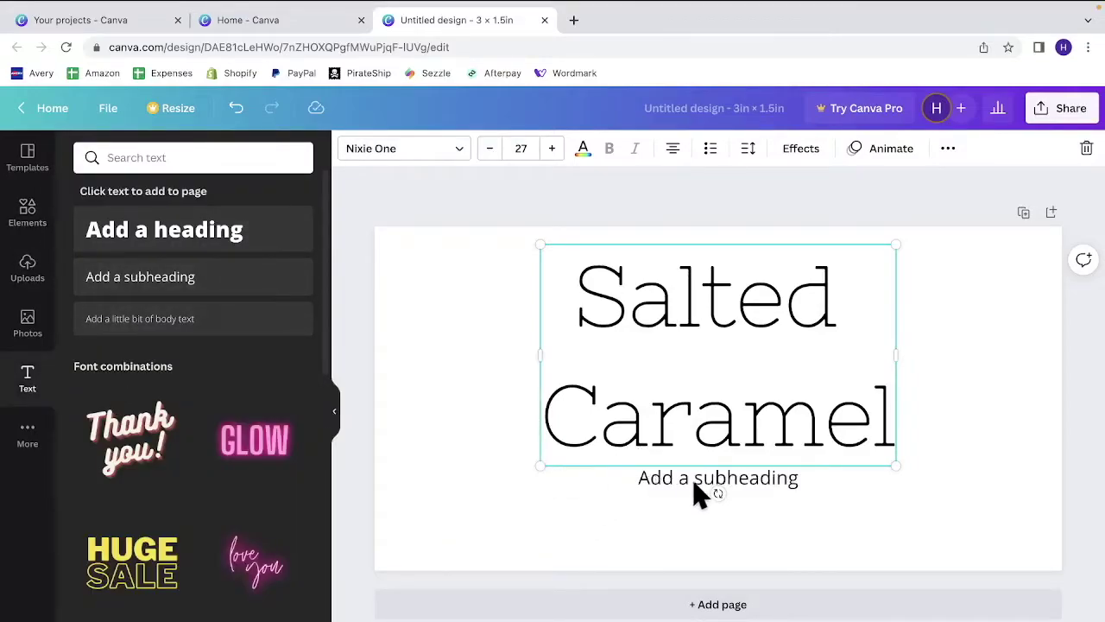
left_click_drag(765, 482, 792, 533)
double_click(788, 528)
type("Warning:")
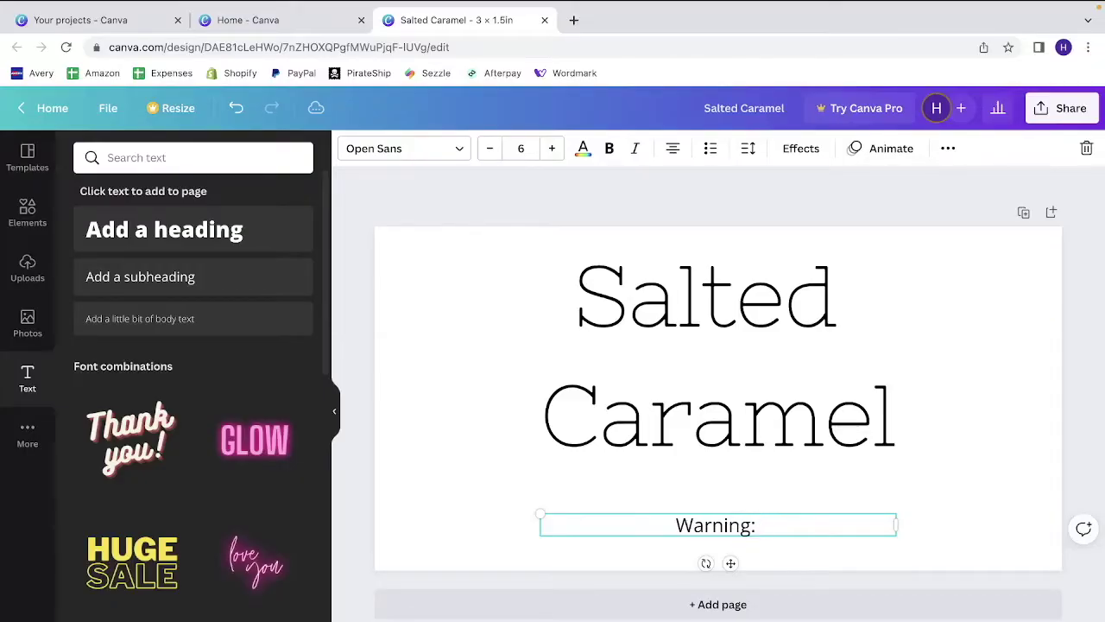
type(" External use")
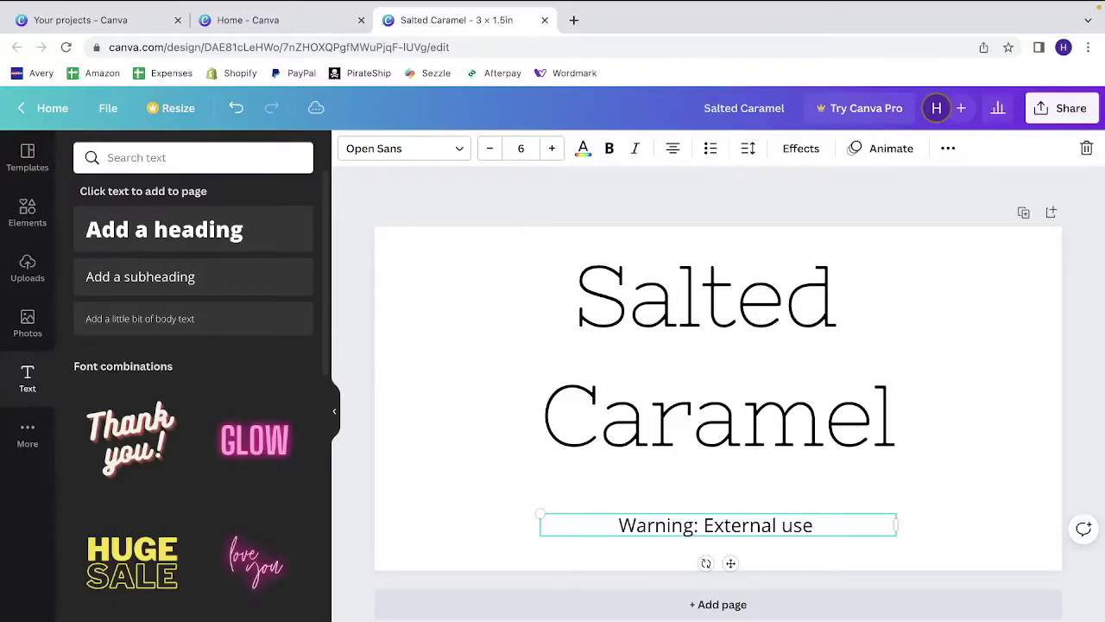
type(" only, keep away from child")
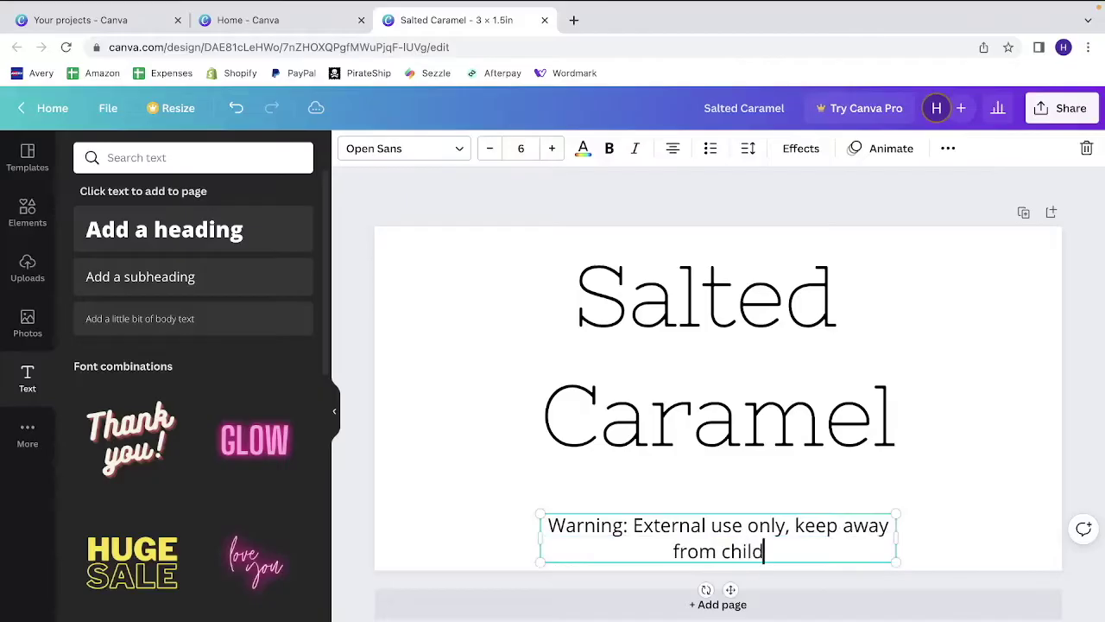
type("ren and animals, always hang, oils may")
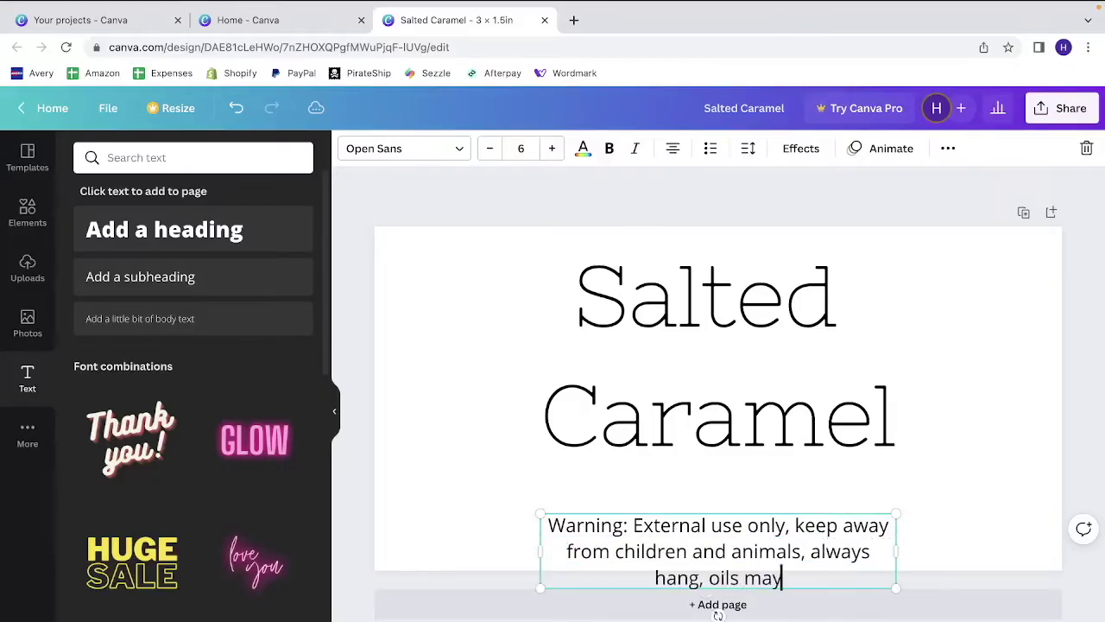
type(" stain surfaces.")
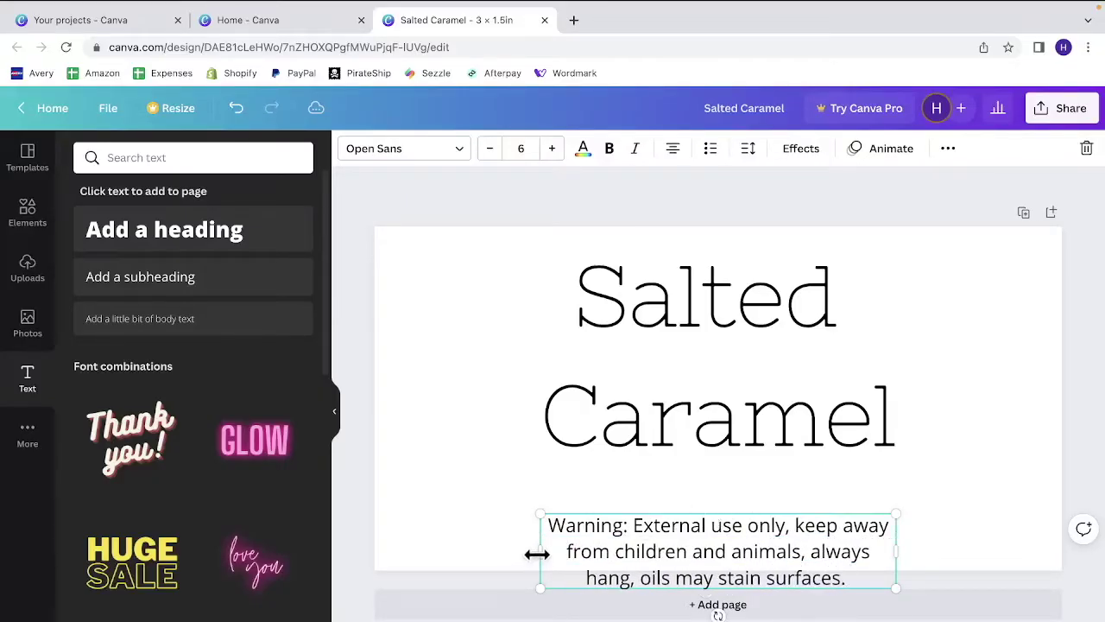
left_click_drag(536, 553, 380, 553)
left_click_drag(906, 536, 1022, 536)
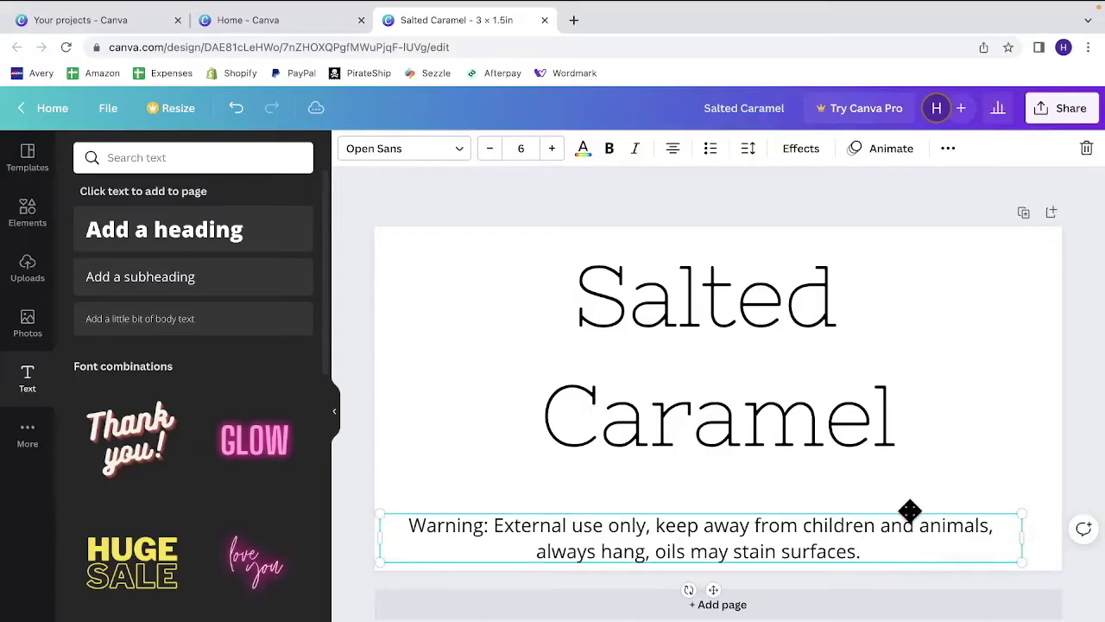
left_click_drag(910, 510, 935, 506)
Step: Keep the Salted Caramel title upright at 0° and re-centre it slightly lower
left_click(881, 363)
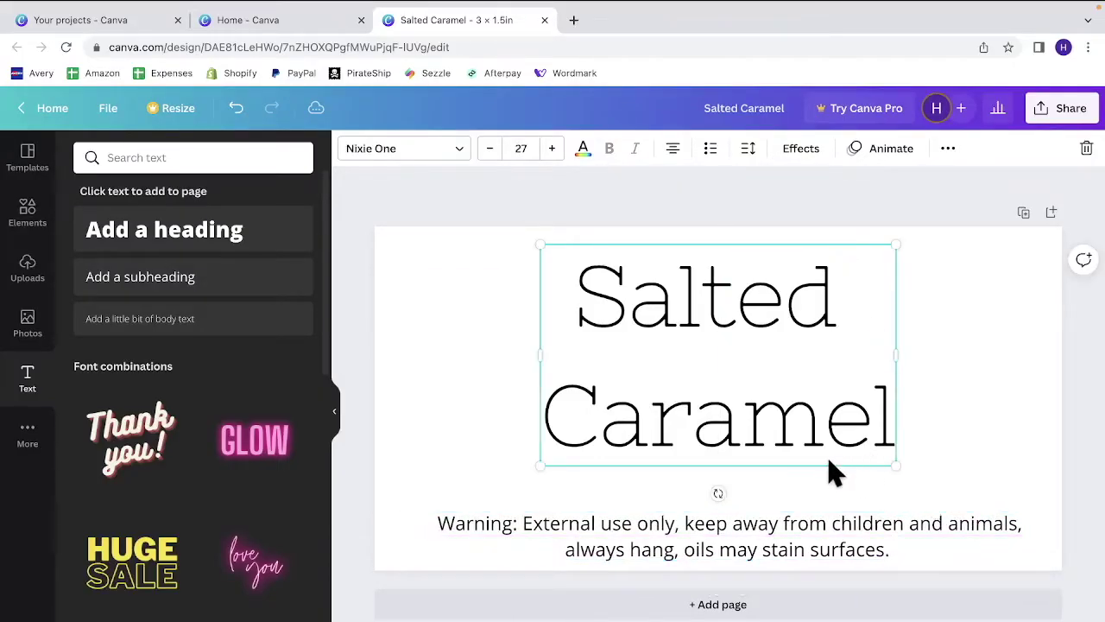
mouse_move(718, 490)
left_mouse_down()
mouse_move(731, 488)
mouse_move(717, 488)
left_mouse_up()
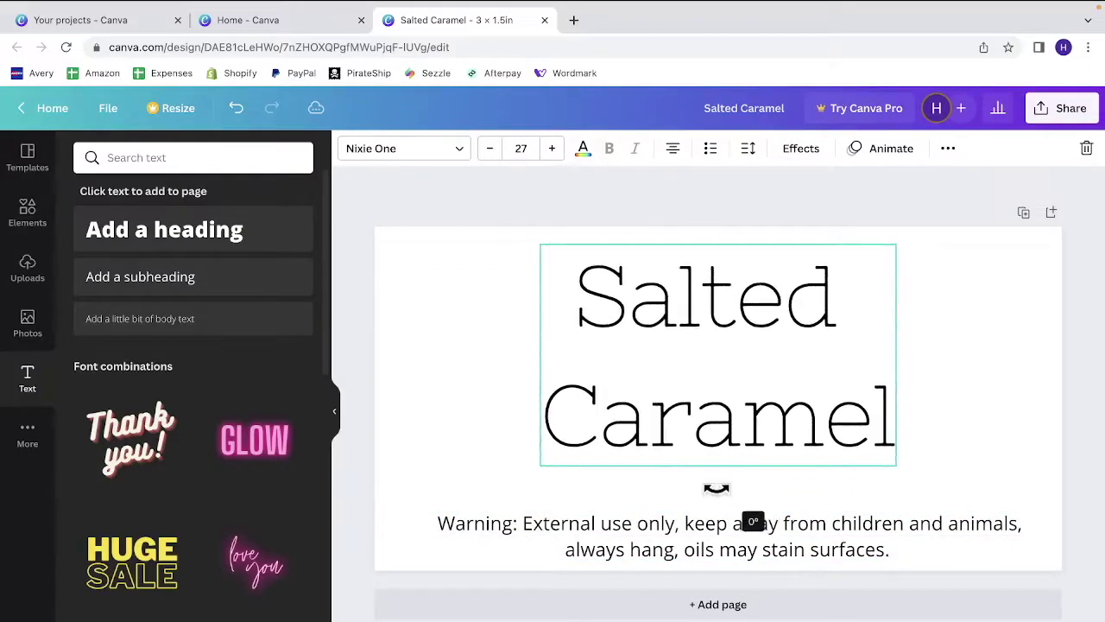
mouse_move(805, 346)
left_mouse_down()
mouse_move(849, 340)
mouse_move(805, 352)
left_mouse_up()
left_click(976, 367)
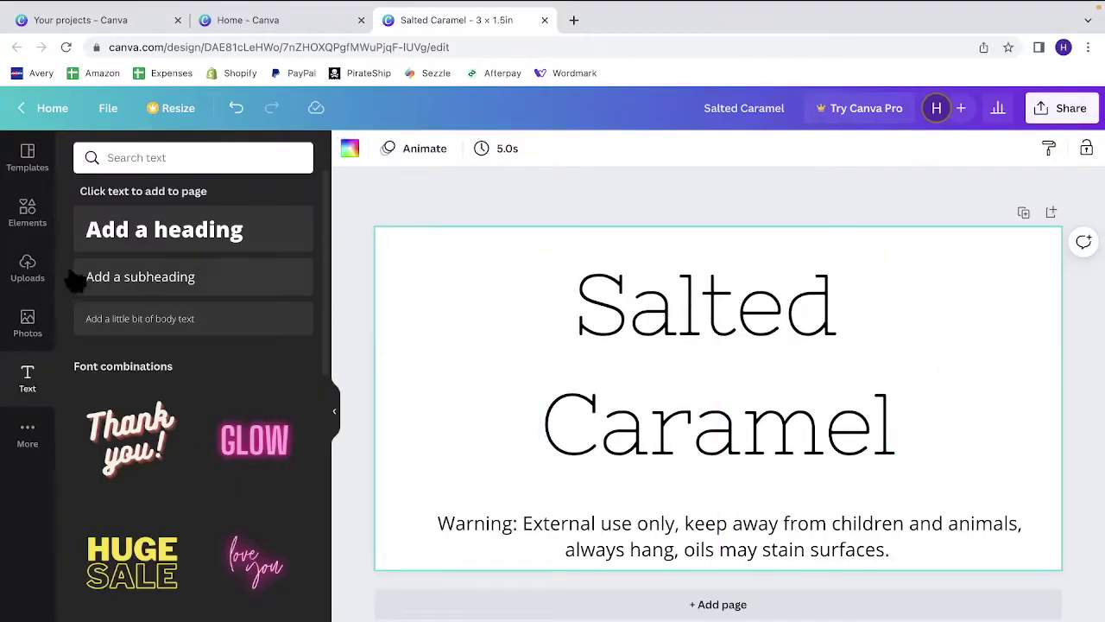
Step: Place a heart graphic from Elements, recolour it blue then black, shrink it, then delete it
left_click(27, 268)
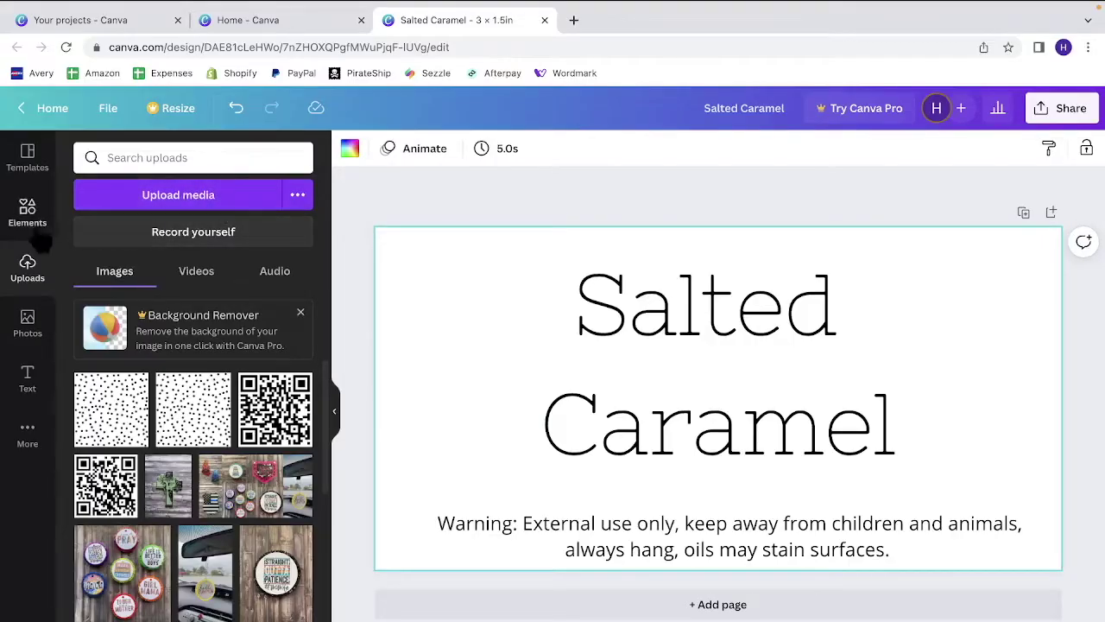
left_click(27, 218)
left_click(138, 158)
type("heart")
key("Return")
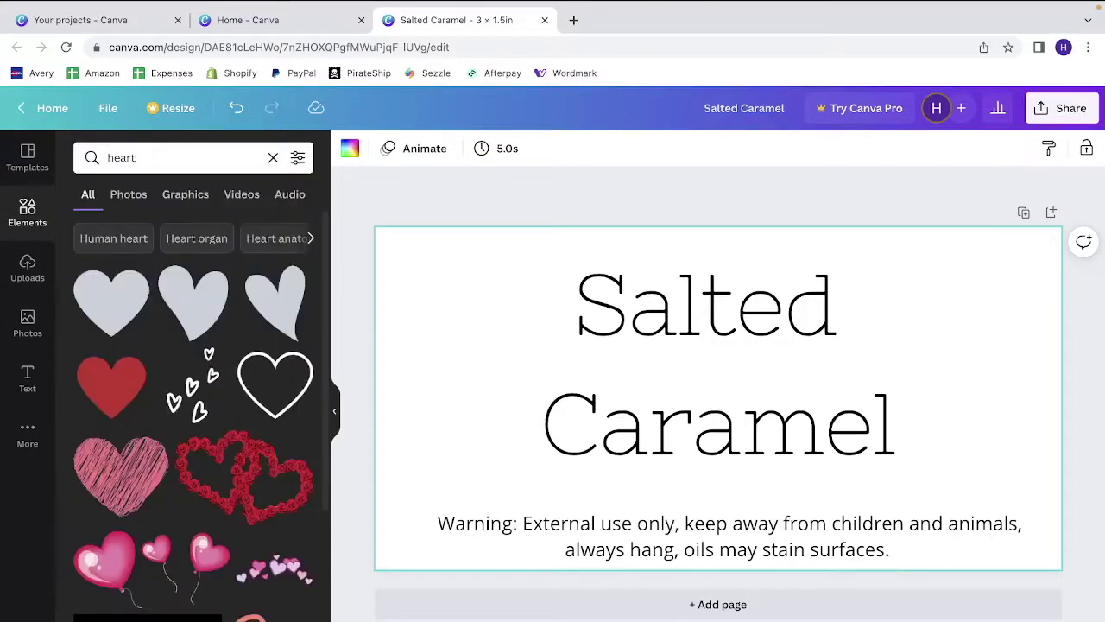
left_click_drag(196, 298, 464, 333)
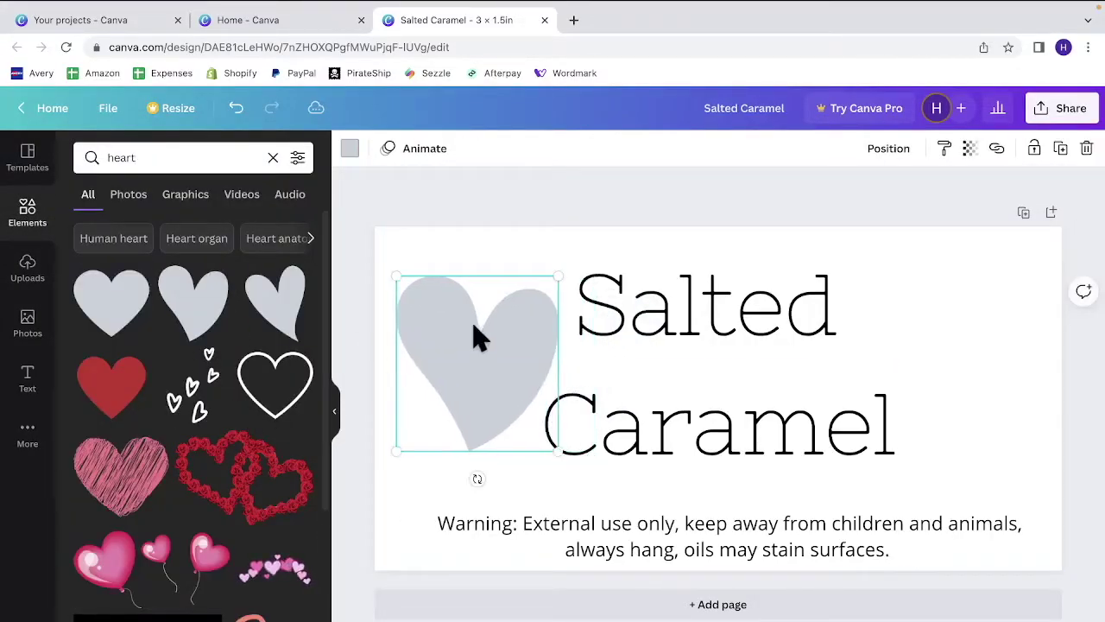
left_click(349, 149)
left_click(255, 456)
left_click(93, 371)
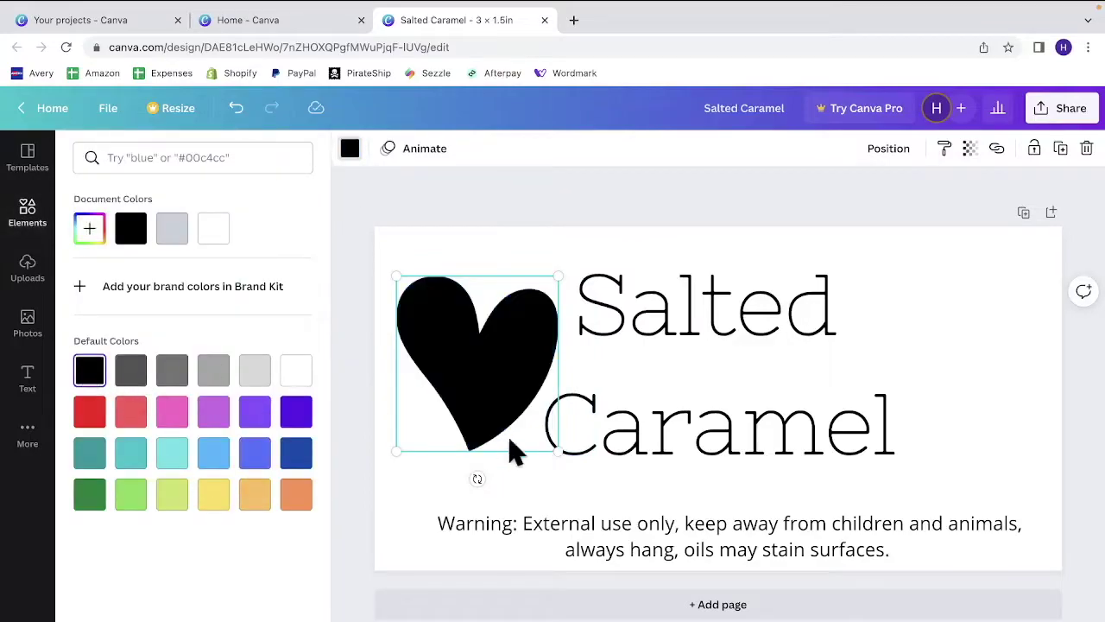
left_click_drag(560, 451, 449, 321)
key("Delete")
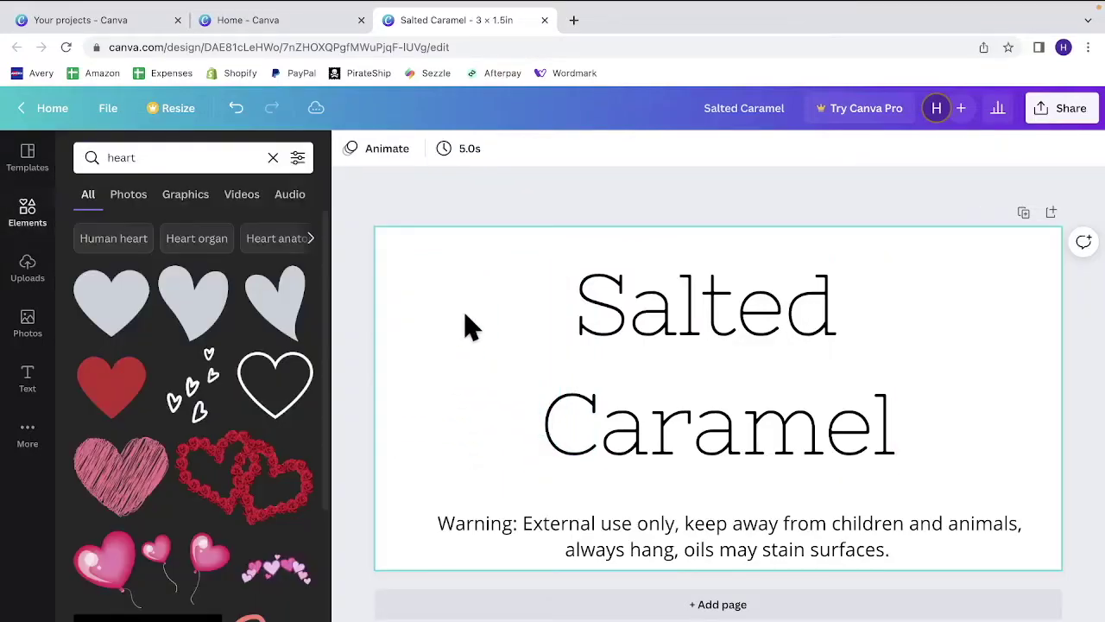
Step: Place a cropped polka-dot pattern at the top-left and copy it down the label's left edge
left_click(153, 158)
type("polka dots")
key("Return")
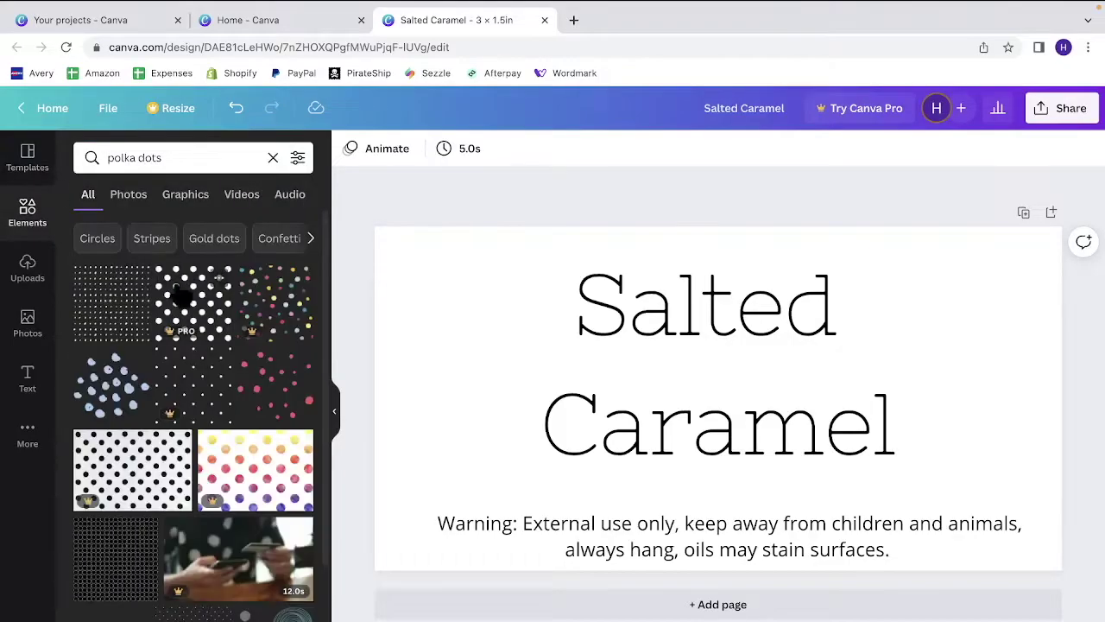
left_click(112, 297)
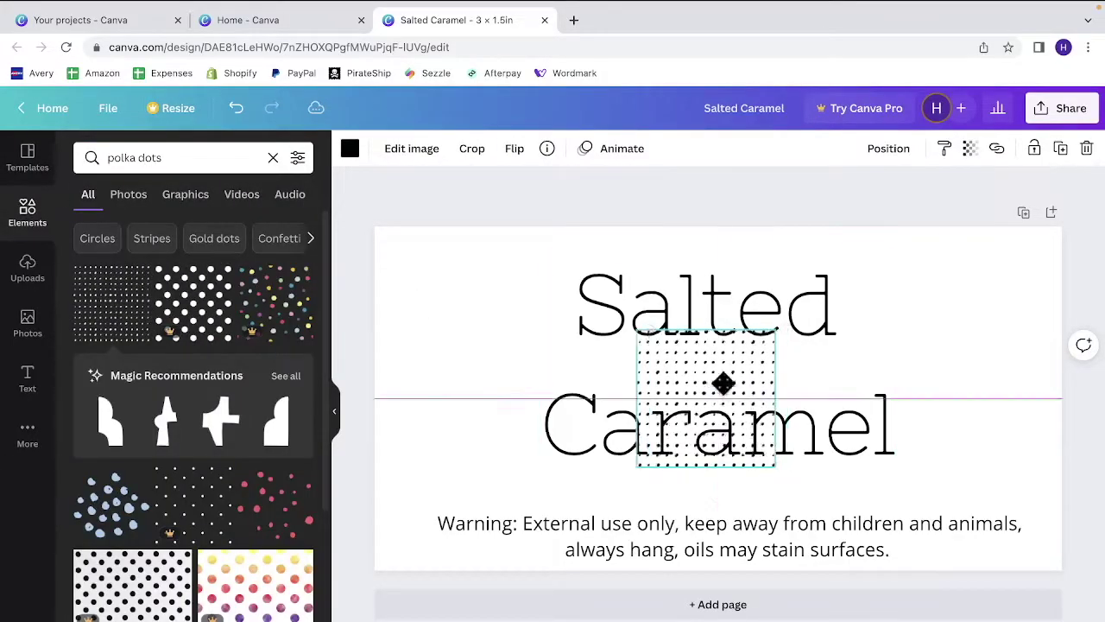
left_click_drag(722, 383, 386, 273)
left_click(453, 377)
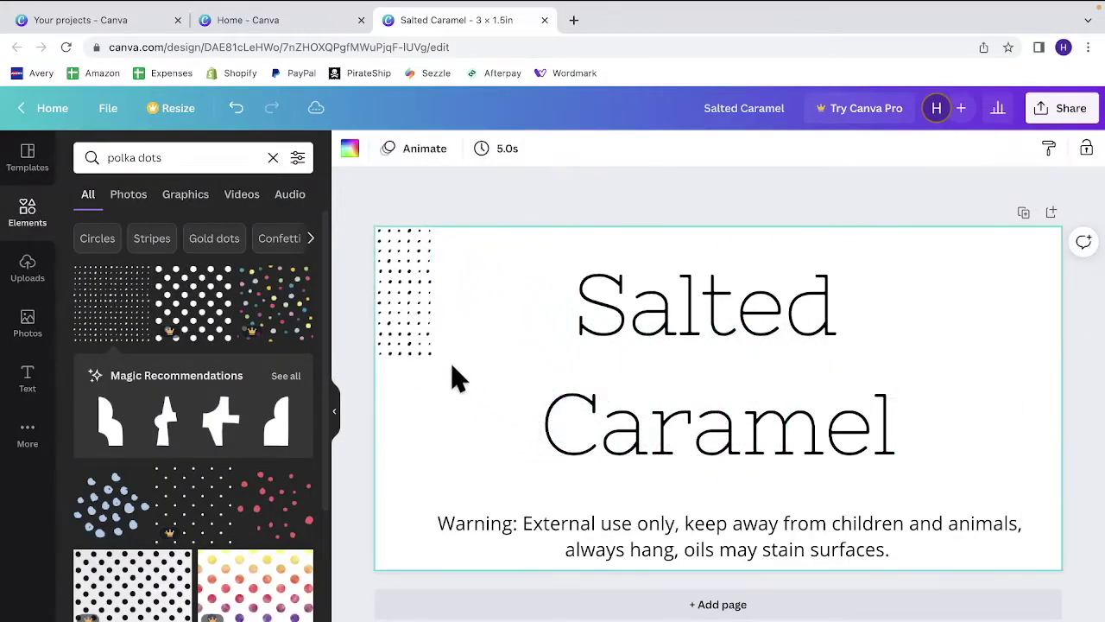
left_click(388, 328)
double_click(382, 313)
left_click(474, 219)
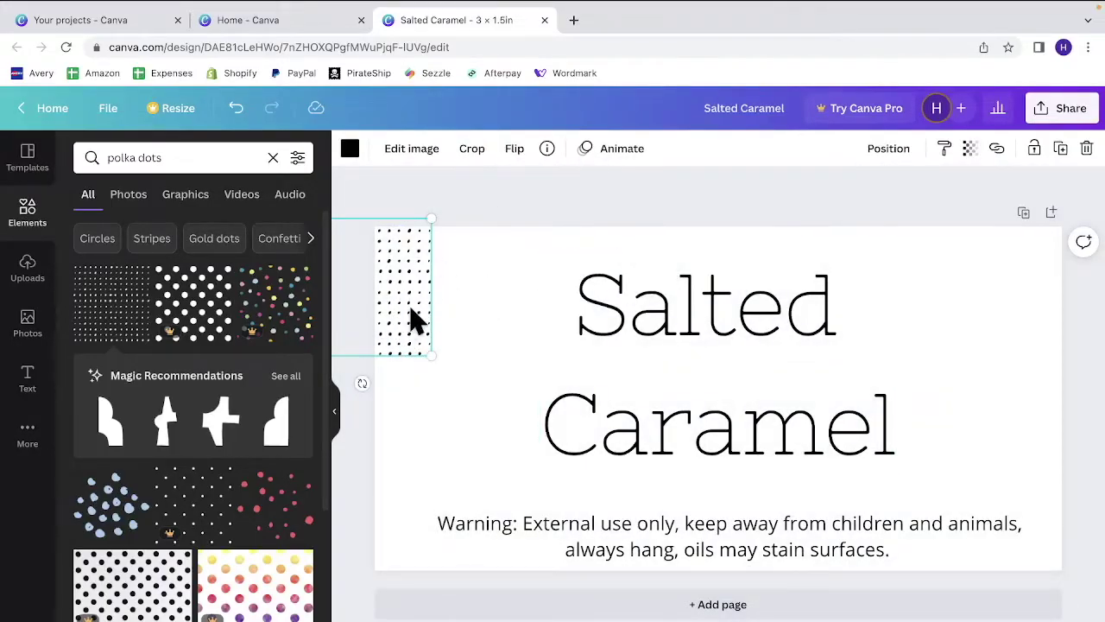
left_click_drag(404, 318, 404, 417)
left_click(401, 423)
left_click(400, 547)
left_click(397, 558)
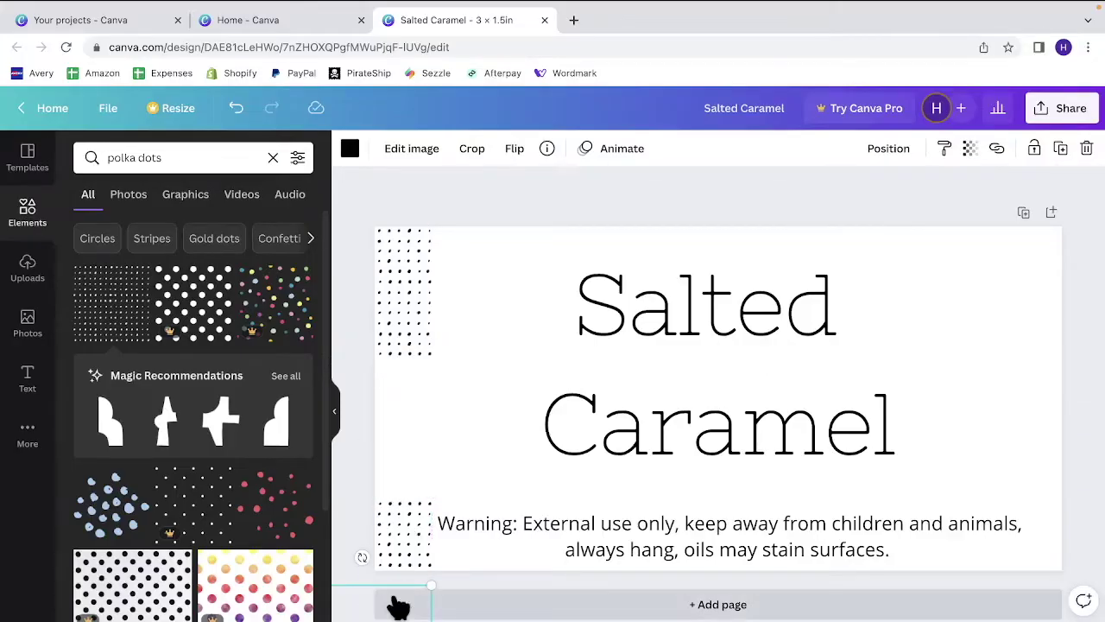
Step: Delete every piece of the polka-dot strip from the left edge
left_click(378, 375)
key("Delete")
left_click(402, 294)
key("Delete")
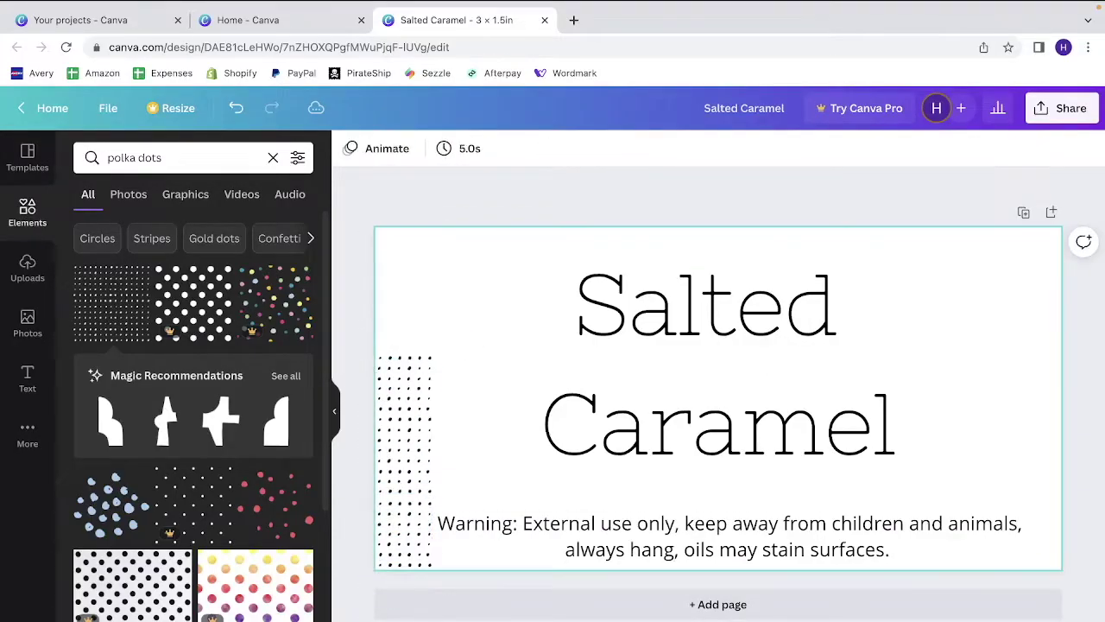
left_click(402, 423)
key("Delete")
left_click(402, 535)
key("Delete")
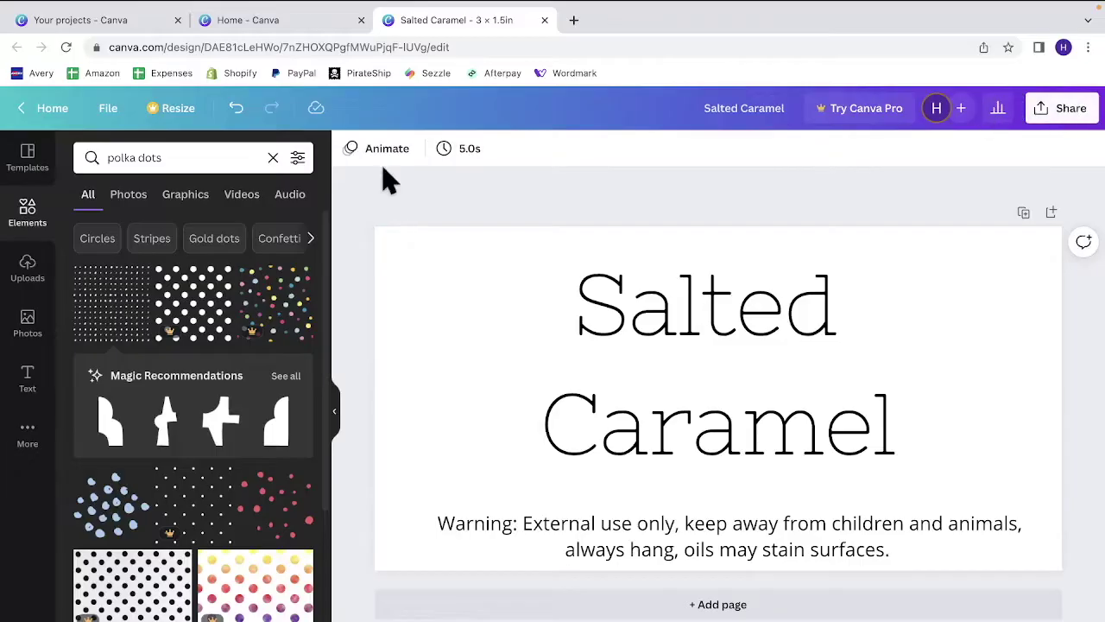
Step: Download the label as a PNG file
left_click(108, 108)
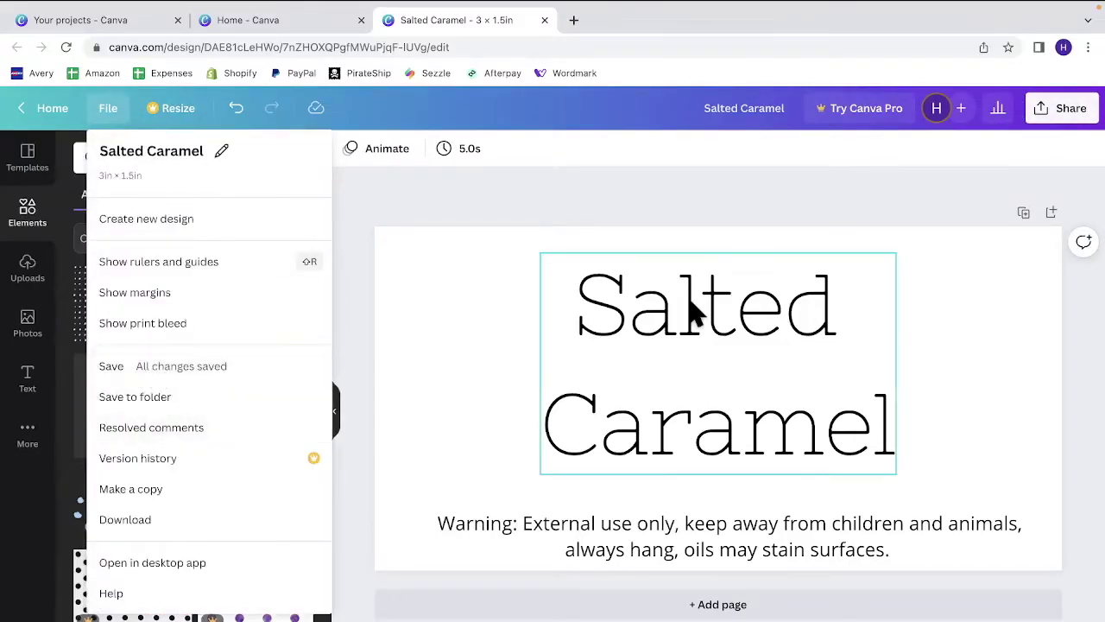
left_click(1053, 108)
left_click(851, 476)
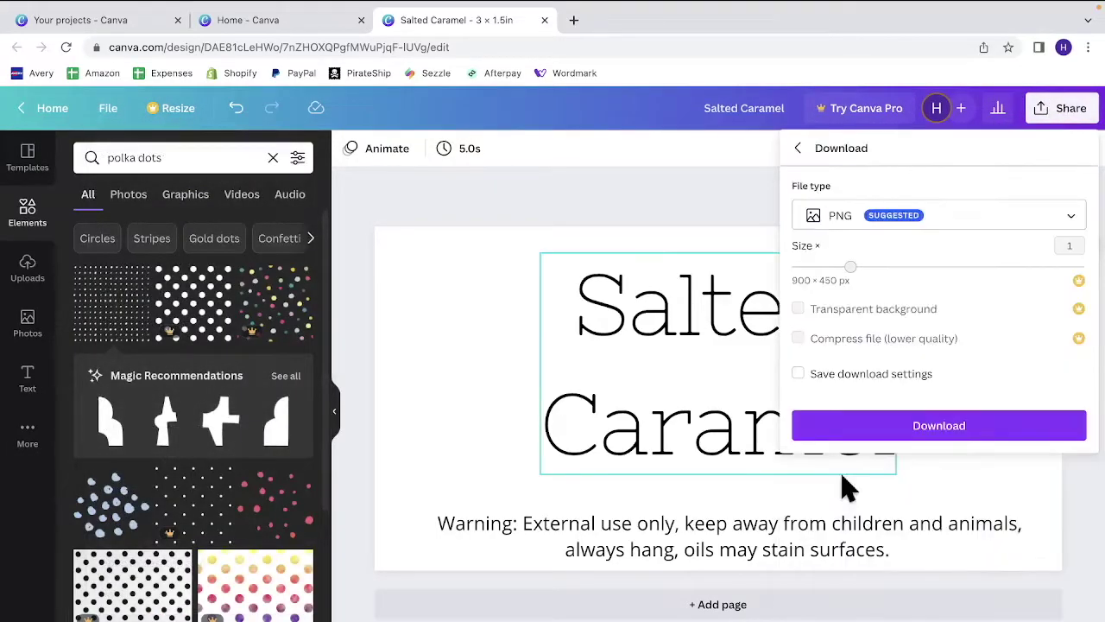
left_click(854, 221)
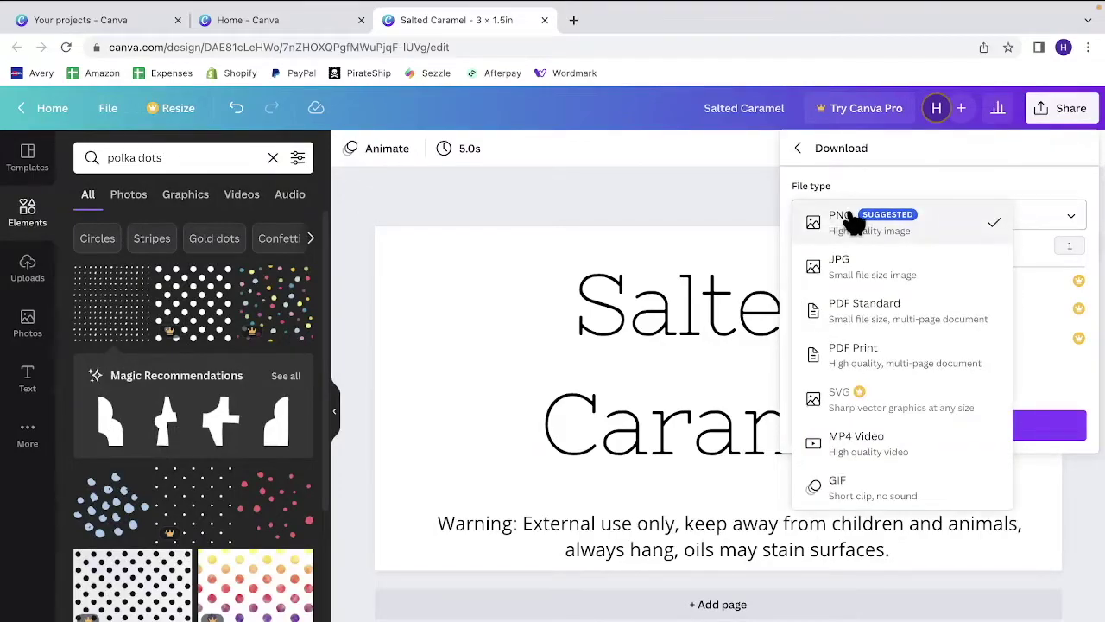
left_click(855, 223)
left_click(881, 440)
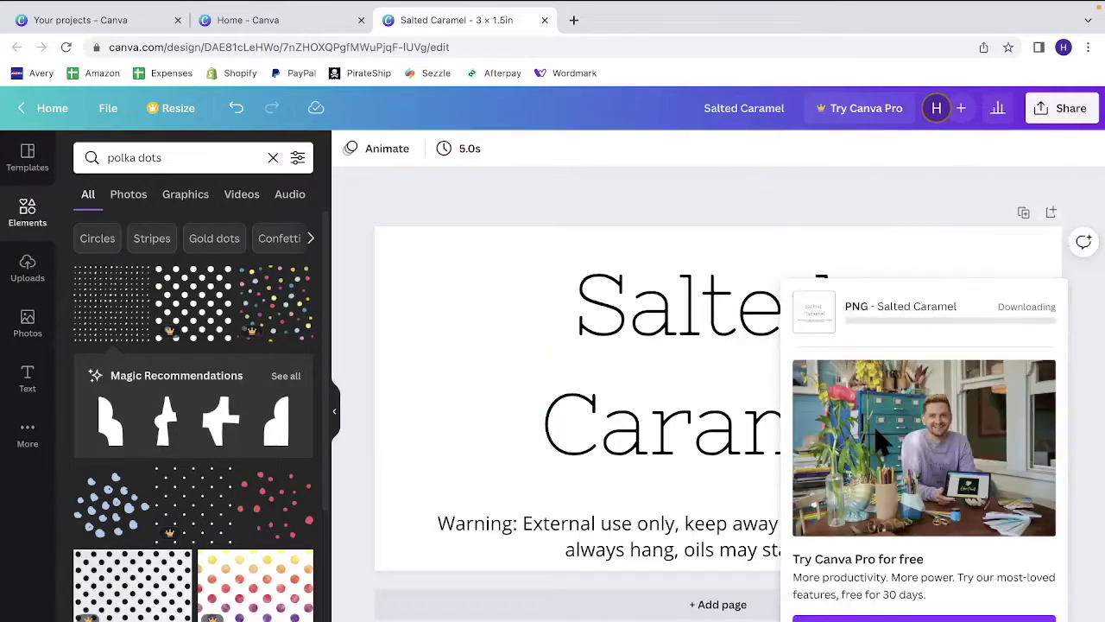
Step: Open Salted Caramel.png from the Downloads folder in Preview
key("ctrl+Right")
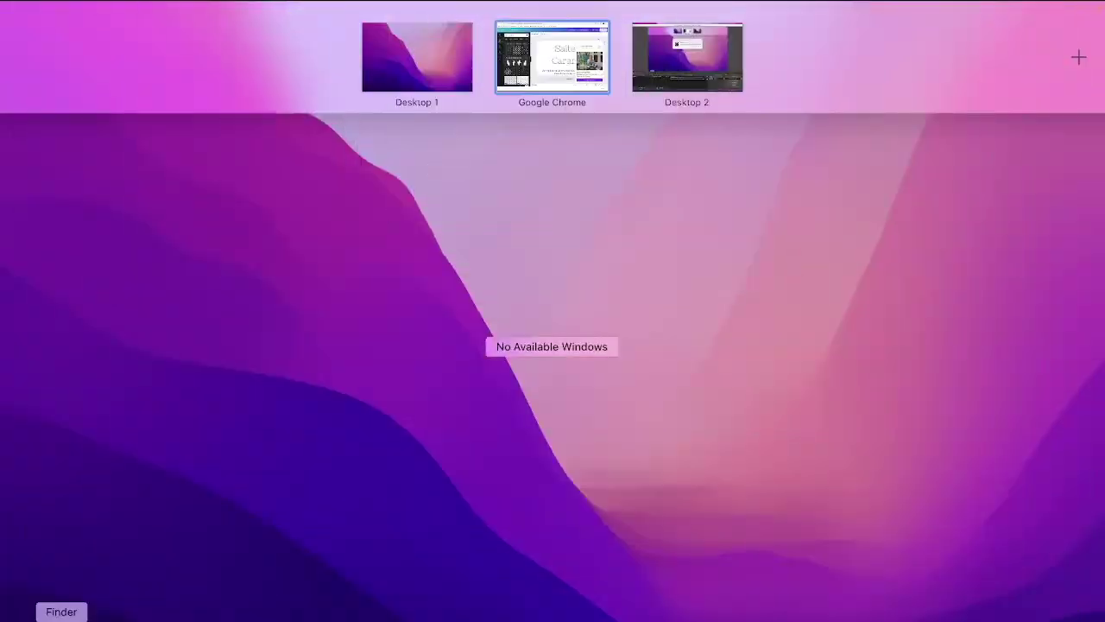
left_click(253, 301)
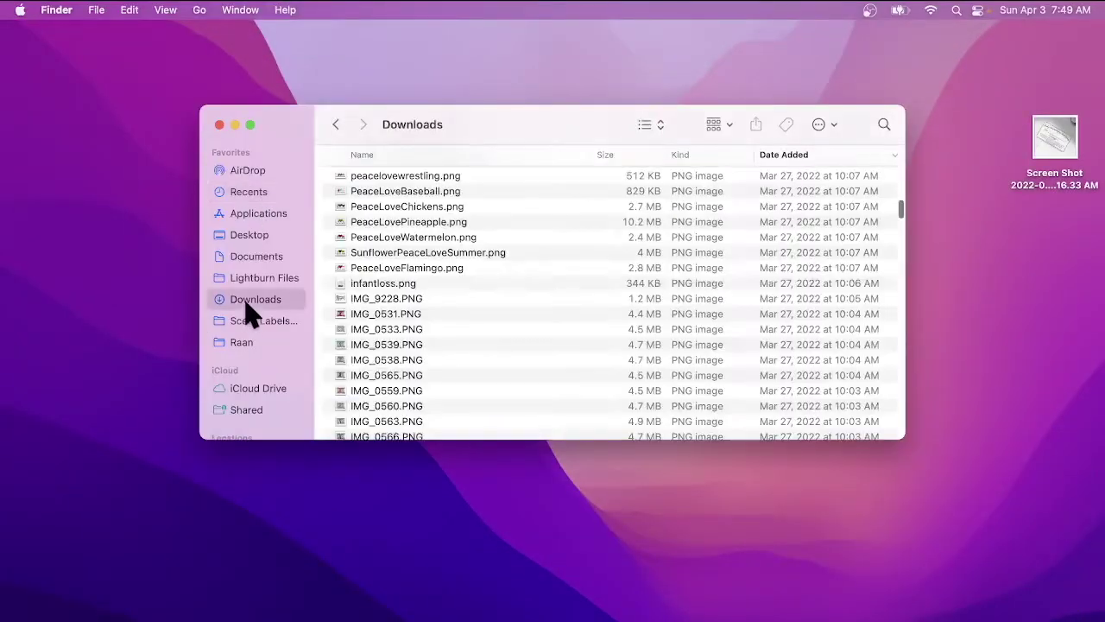
double_click(390, 180)
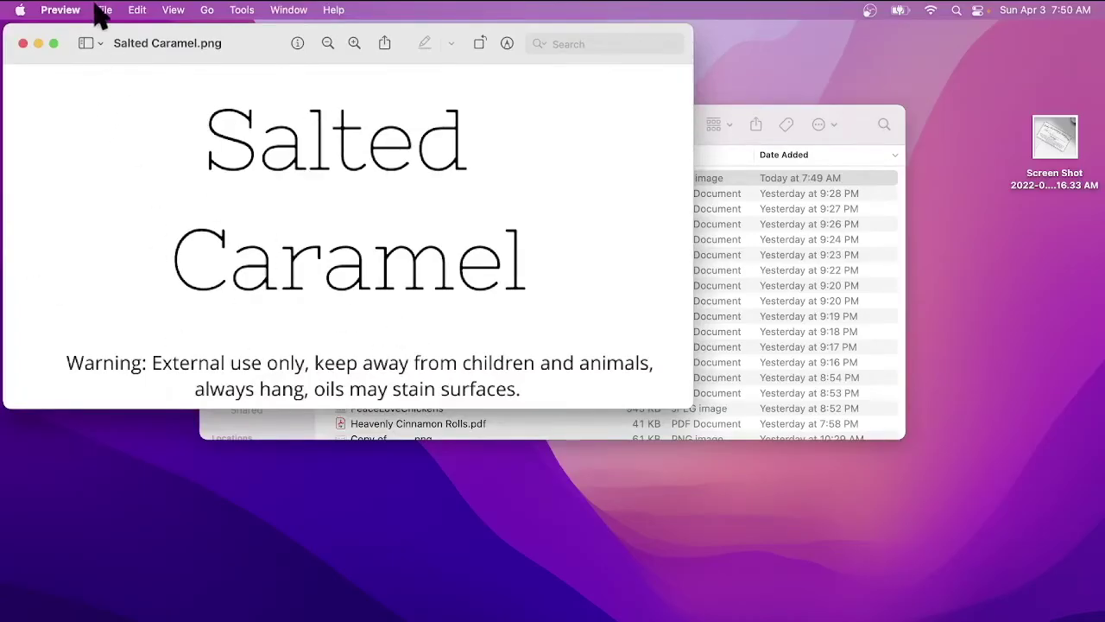
Step: Print from Preview on the Munbyn ITPP941 printer and browse the Paper Size list
left_click(103, 11)
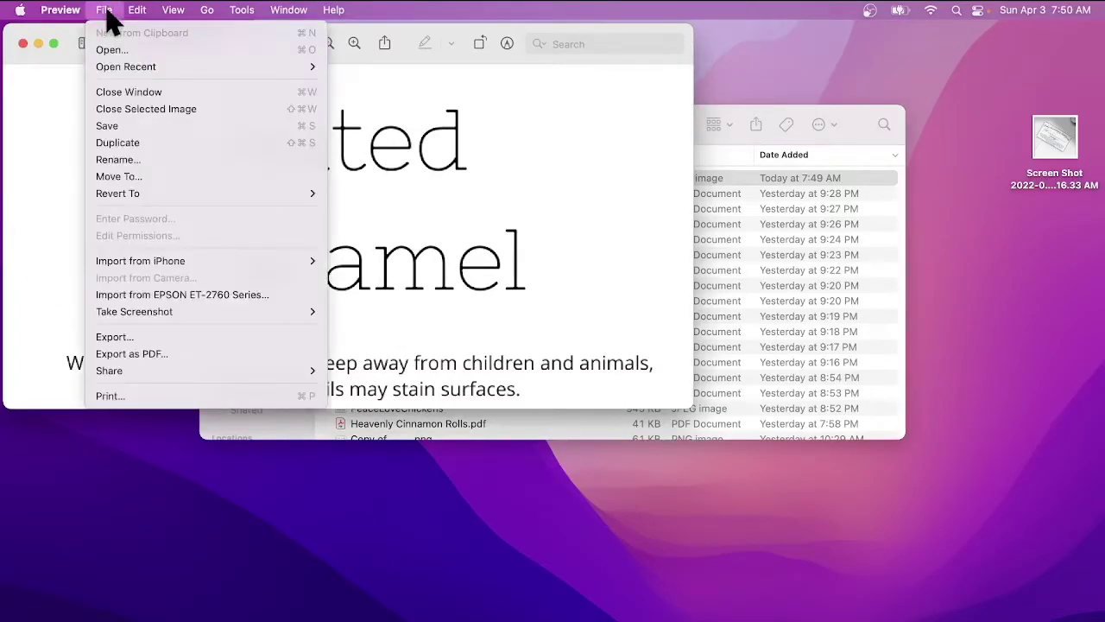
left_click(119, 398)
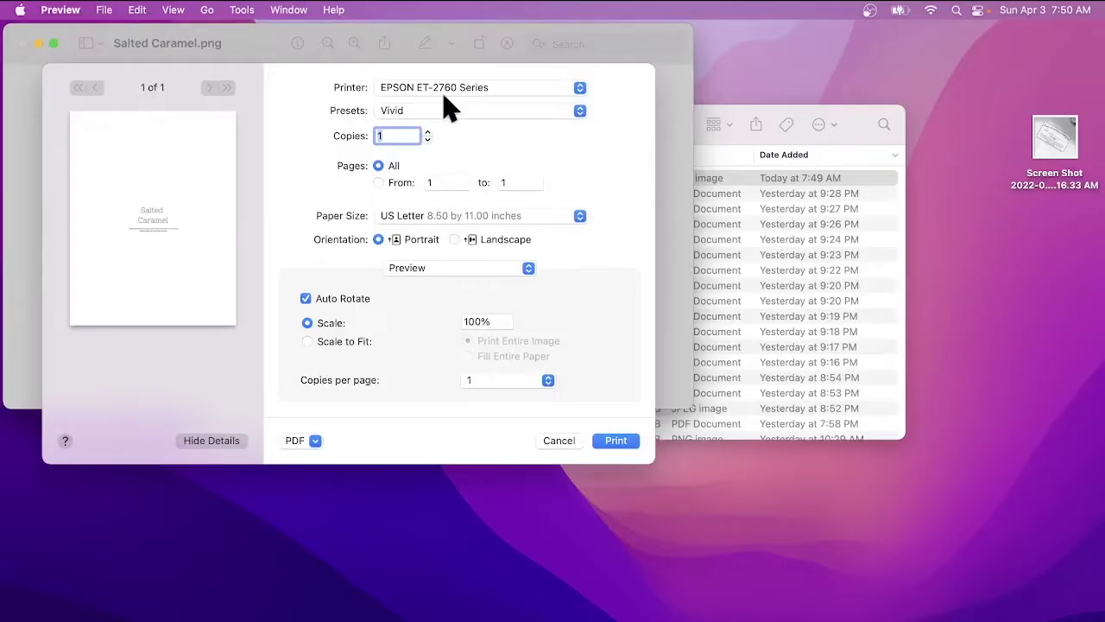
left_click(432, 89)
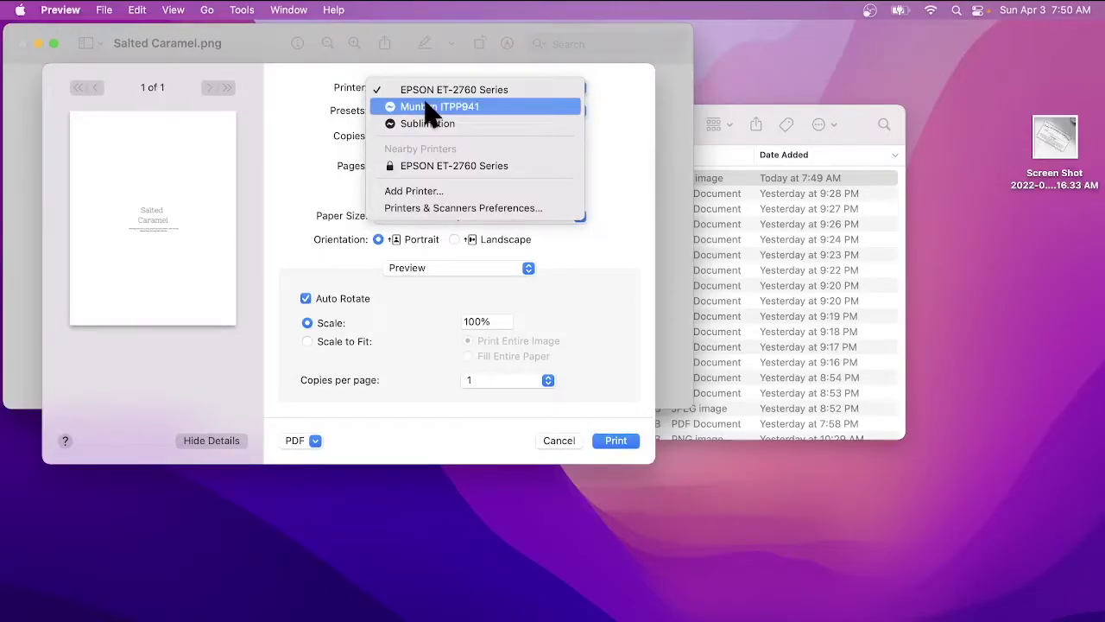
left_click(429, 111)
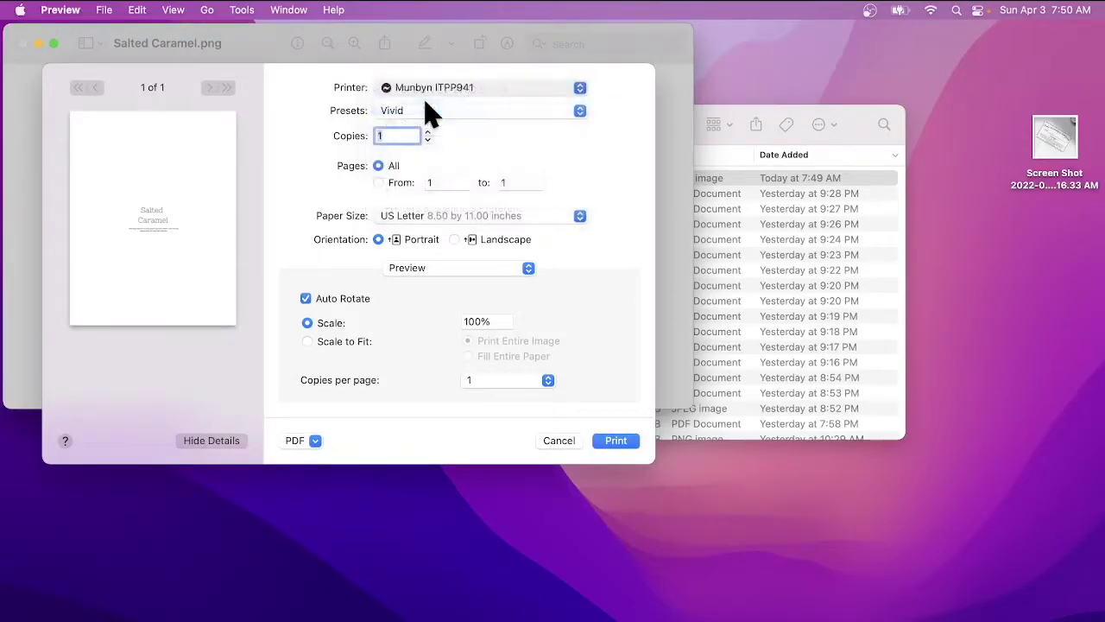
left_click(413, 217)
scroll(423, 99, "up", 10)
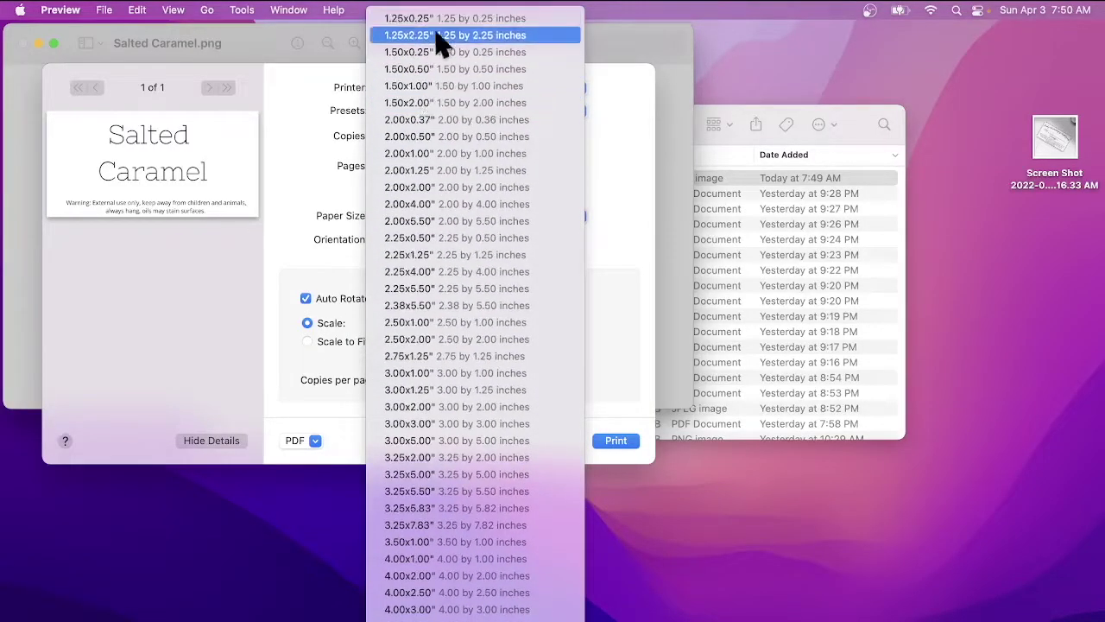
scroll(469, 449, "down", 5)
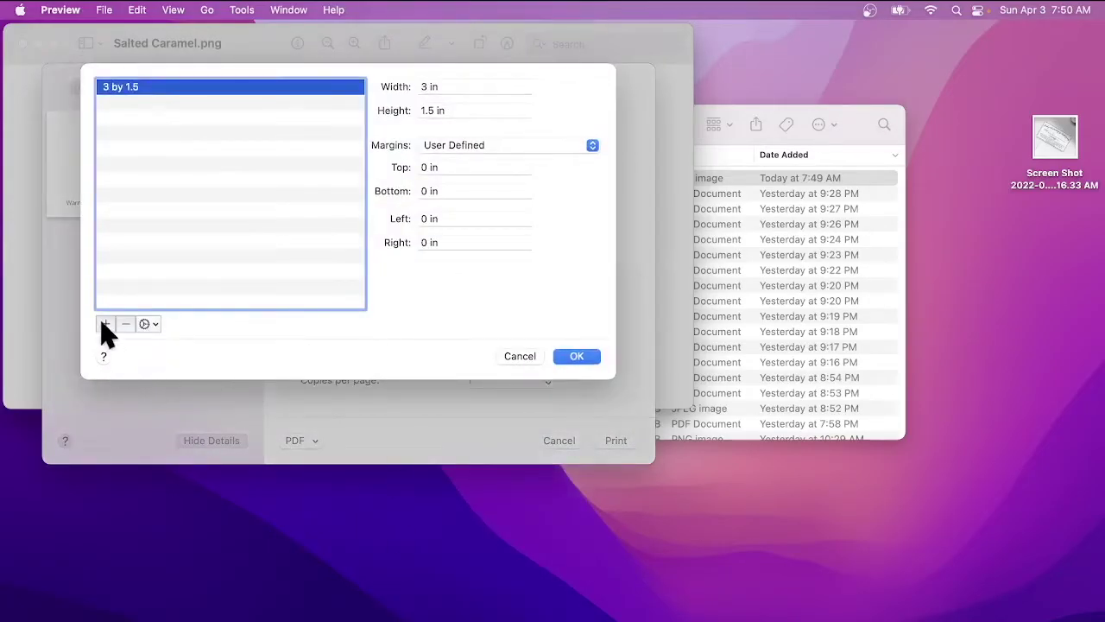
Step: Add a new custom paper size 3 in wide and 1.5 in high
left_click(106, 325)
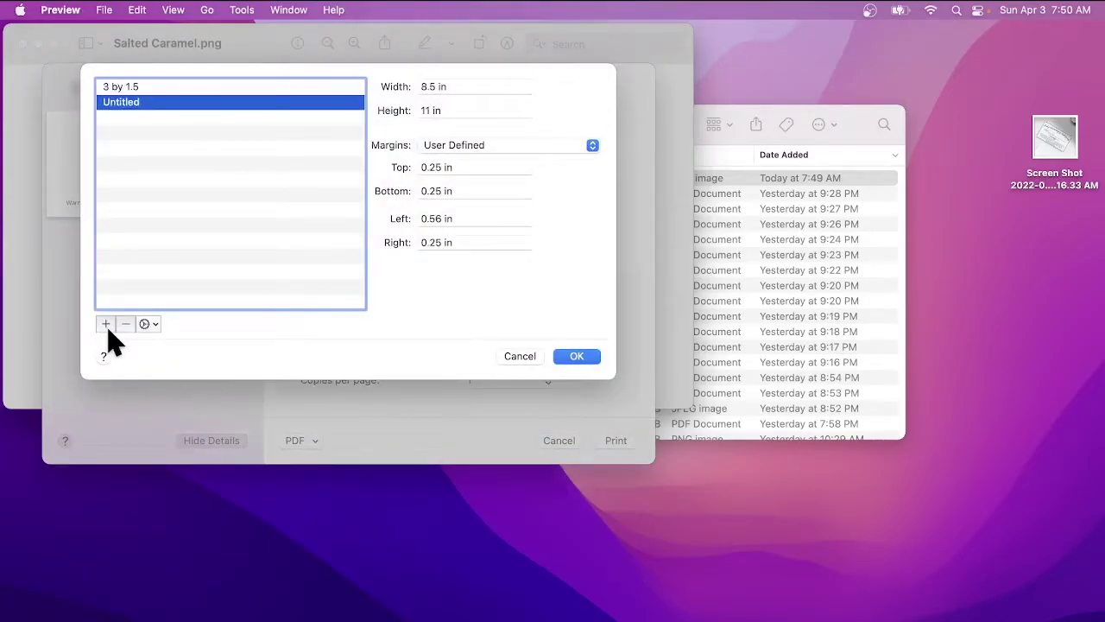
left_click(473, 88)
type("3")
left_click(456, 110)
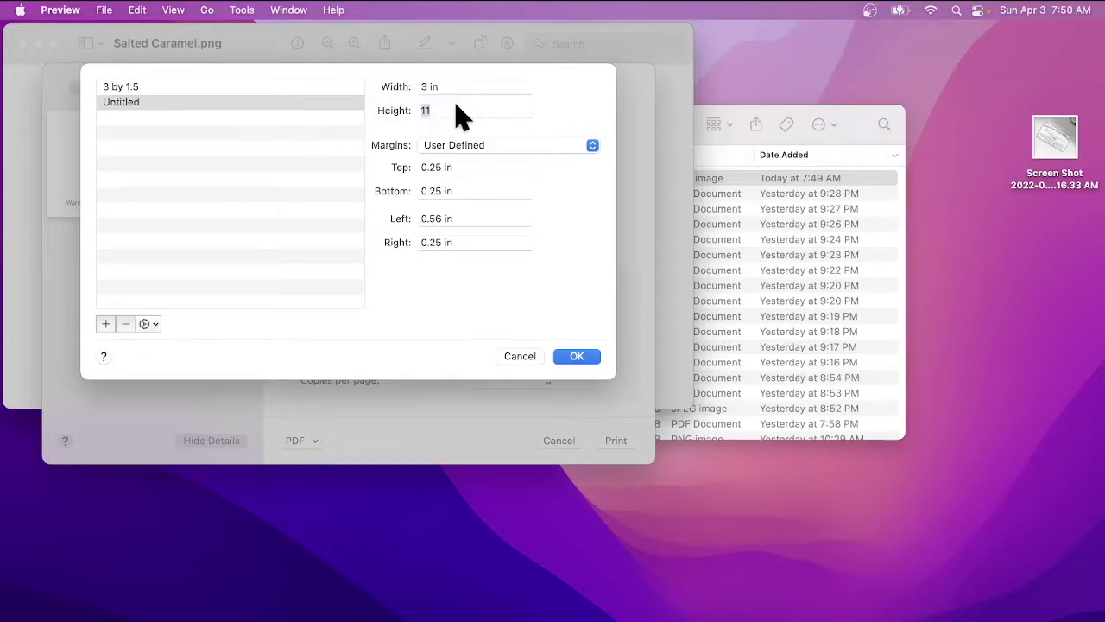
type("1.5")
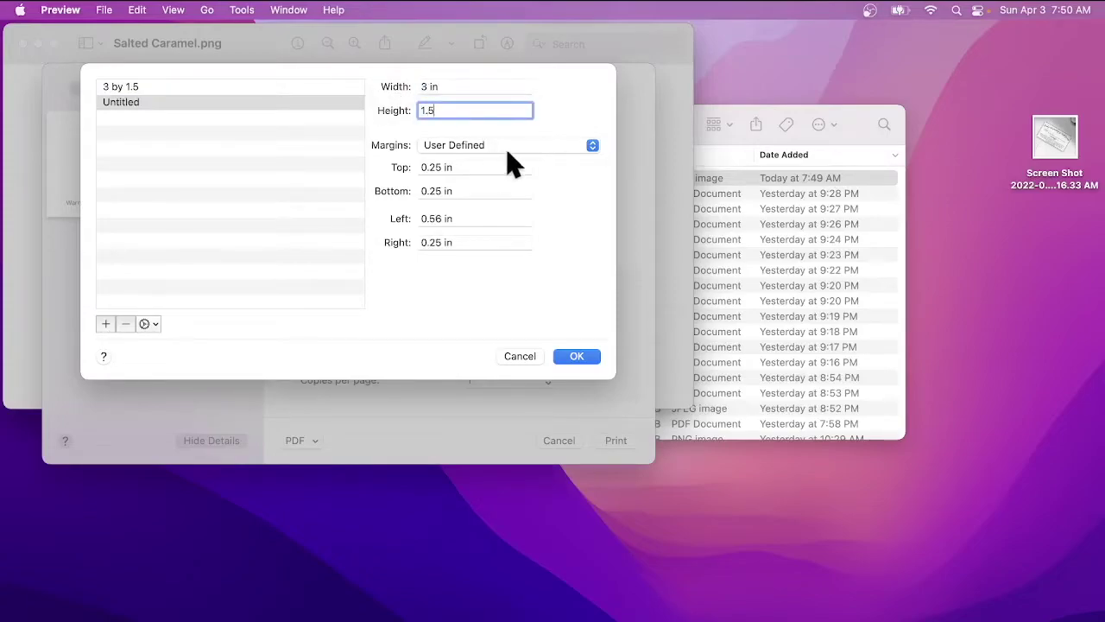
Step: Set the top, bottom, left and right margins to 0 and save the size
left_click(438, 167)
key("Delete")
key("BackSpace")
key("BackSpace")
left_click(469, 191)
key("BackSpace")
key("BackSpace")
key("BackSpace")
left_click(442, 218)
key("BackSpace")
key("BackSpace")
key("BackSpace")
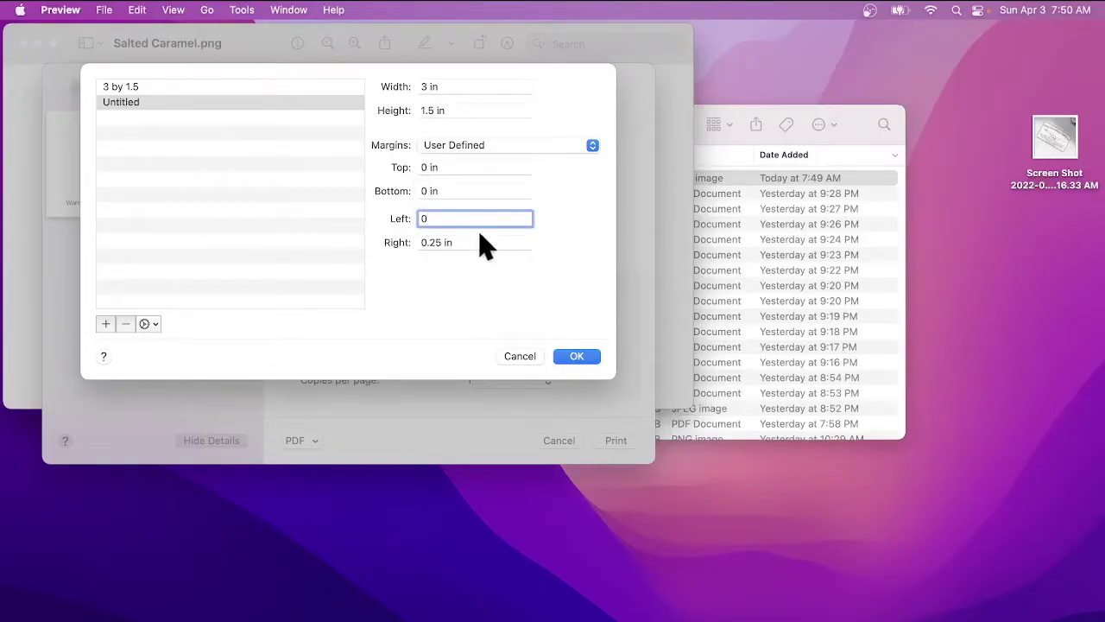
left_click(439, 242)
key("BackSpace")
key("BackSpace")
key("BackSpace")
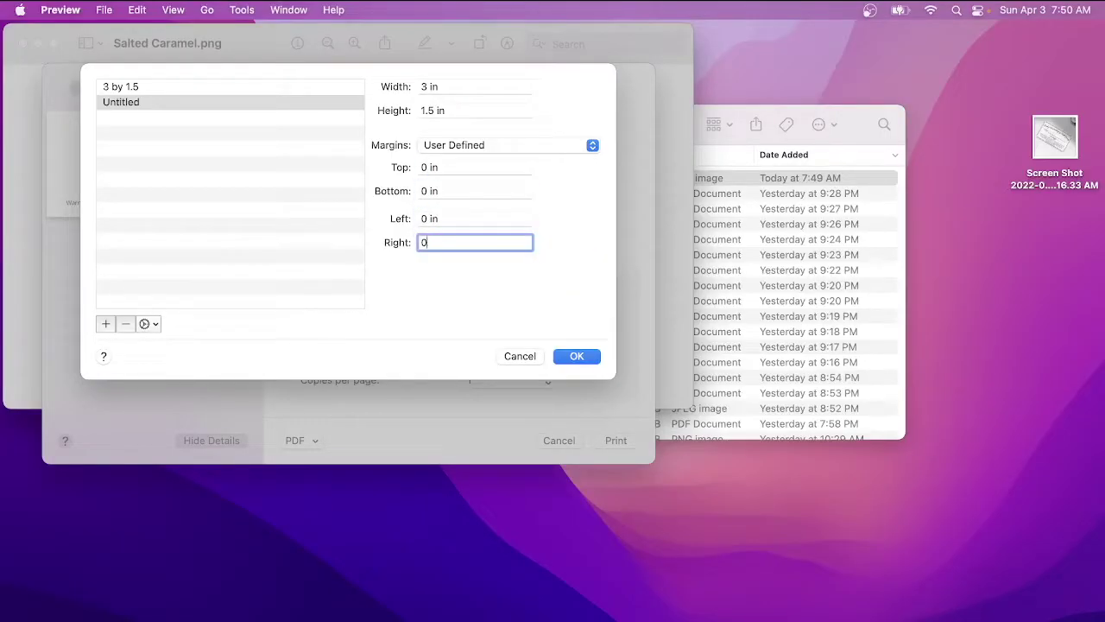
left_click(583, 359)
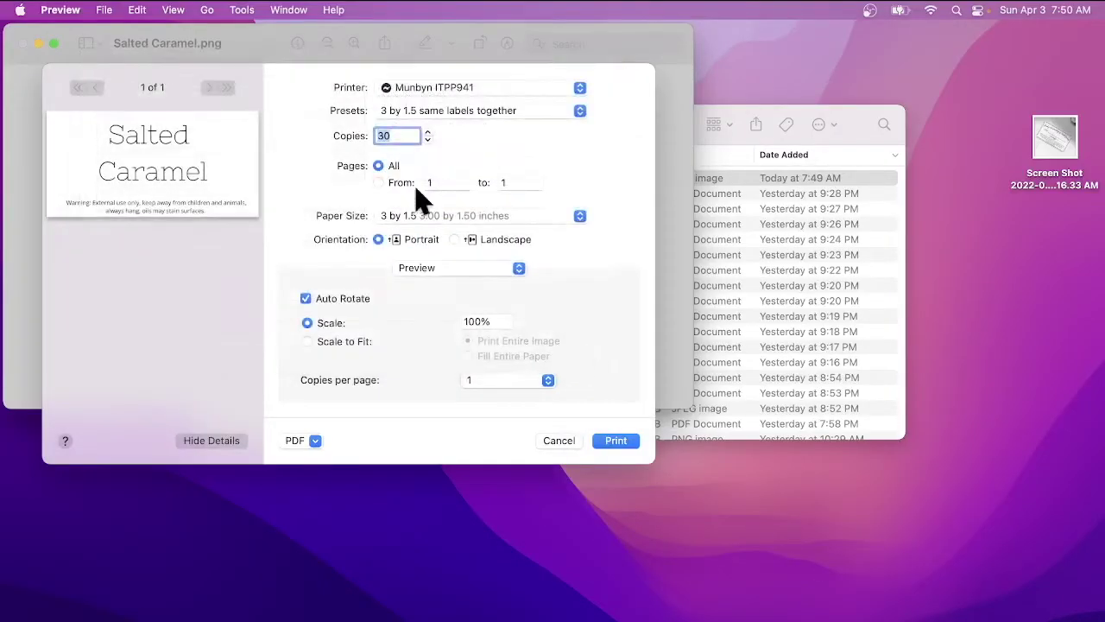
Step: Choose the Untitled 3.00 by 1.50 in paper size for the print job
left_click(467, 116)
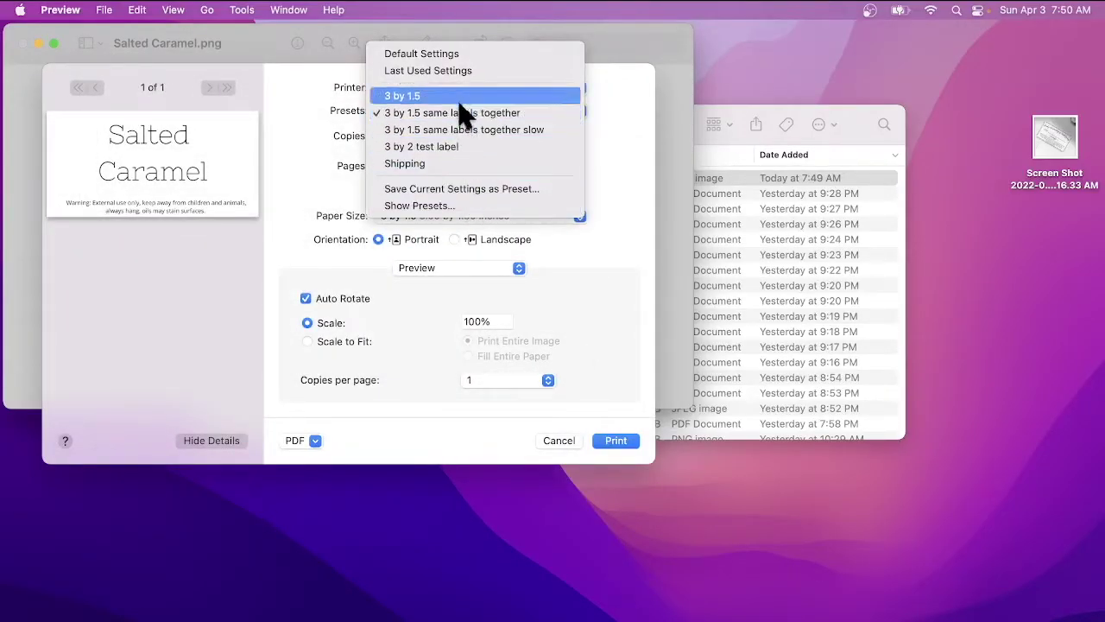
left_click(599, 268)
left_click(428, 218)
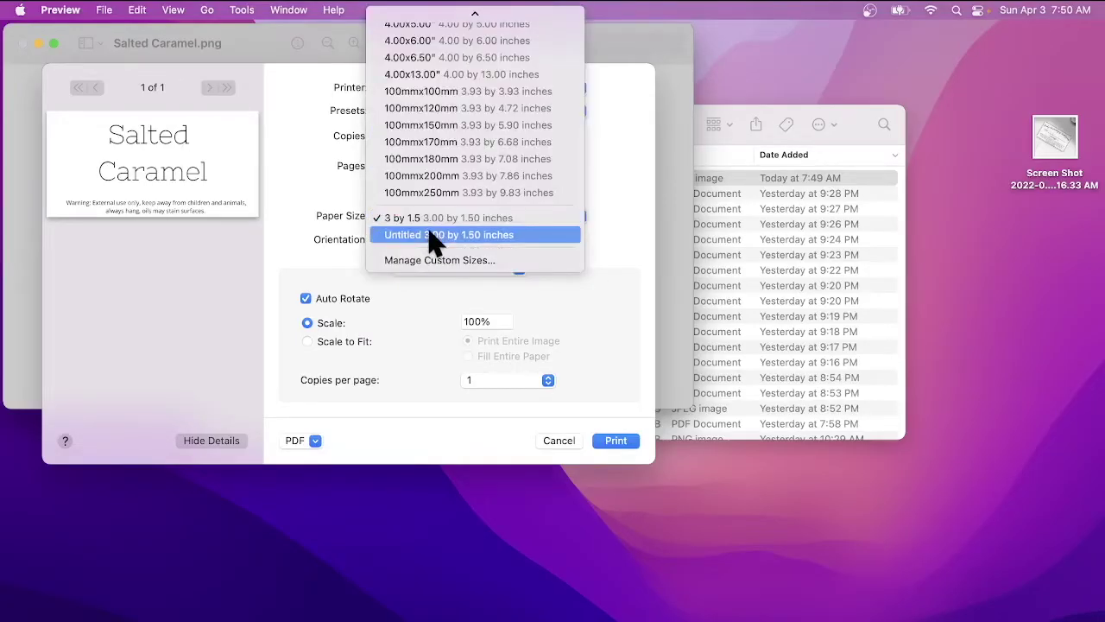
left_click(434, 239)
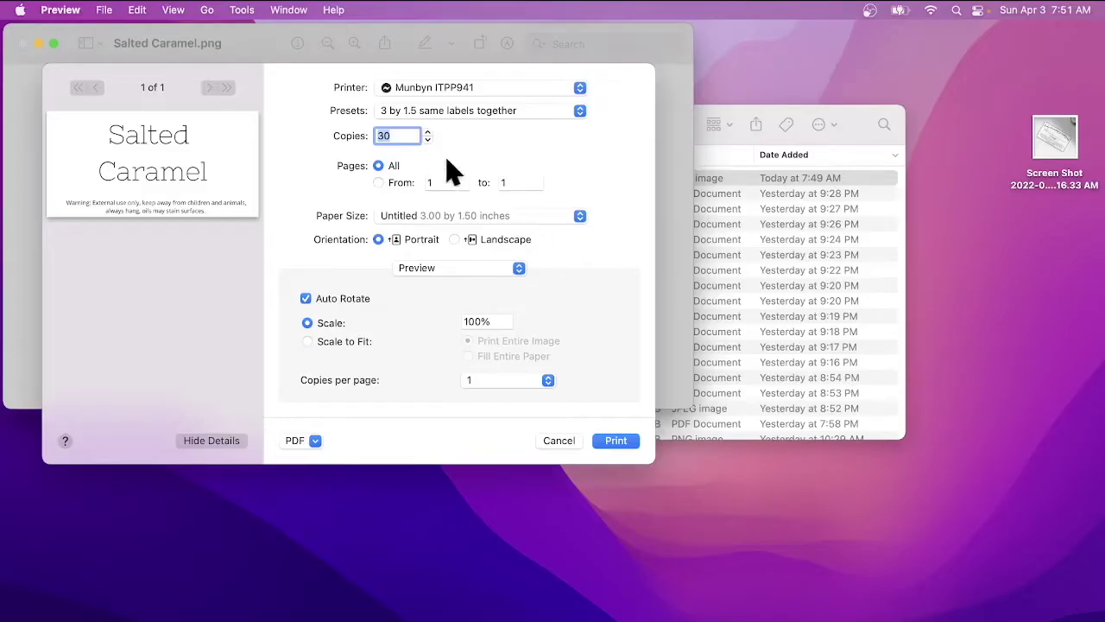
Step: Set the number of copies to 1
type("15")
double_click(394, 136)
type("26")
double_click(380, 138)
type("30")
double_click(403, 135)
type("1")
Step: Keep the Untitled paper size, review the Munbyn's Printer Features settings, and print the label
left_click(521, 216)
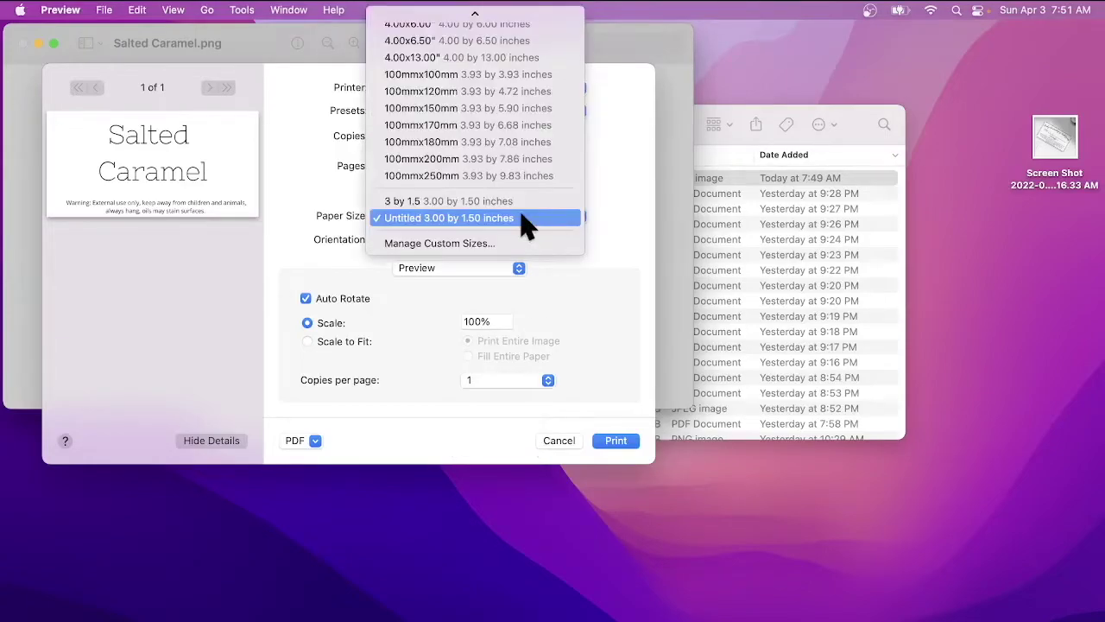
left_click(523, 217)
left_click(470, 268)
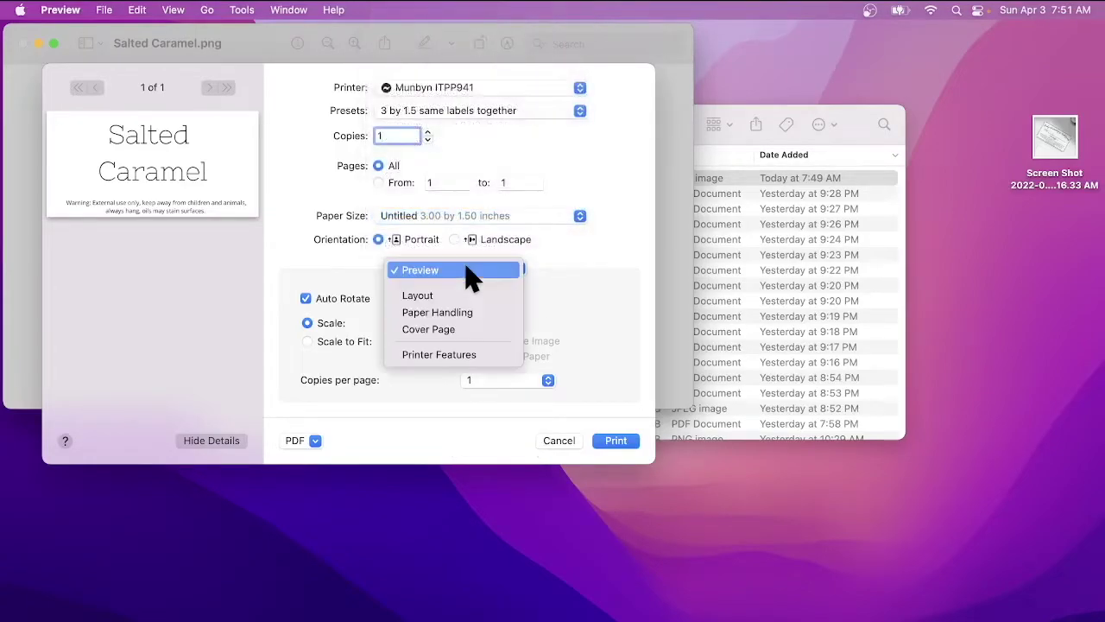
left_click(460, 356)
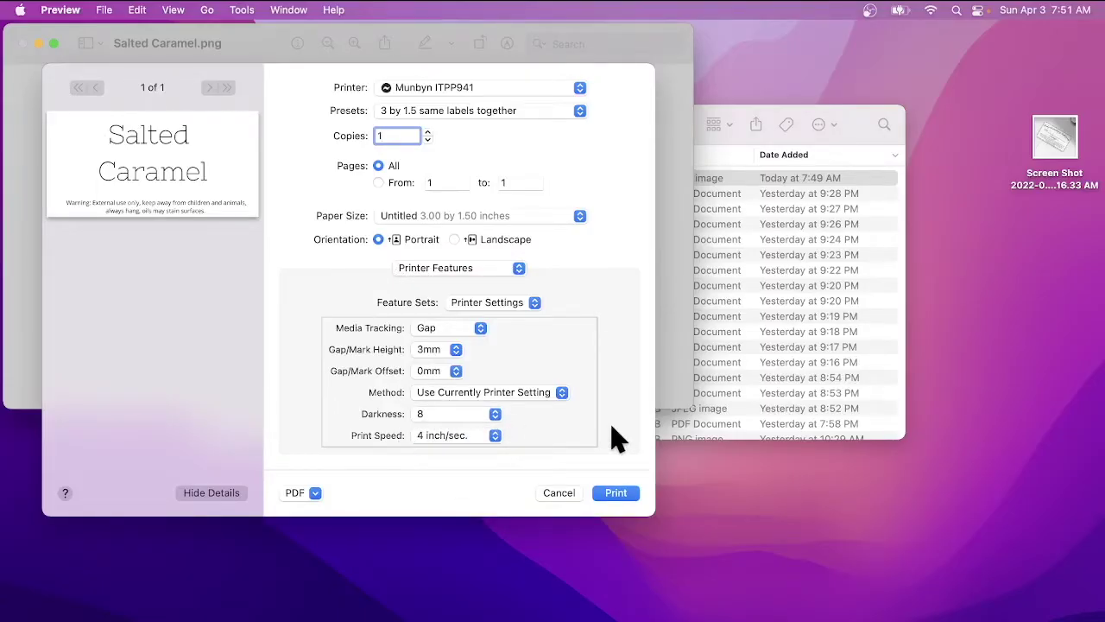
left_click(622, 495)
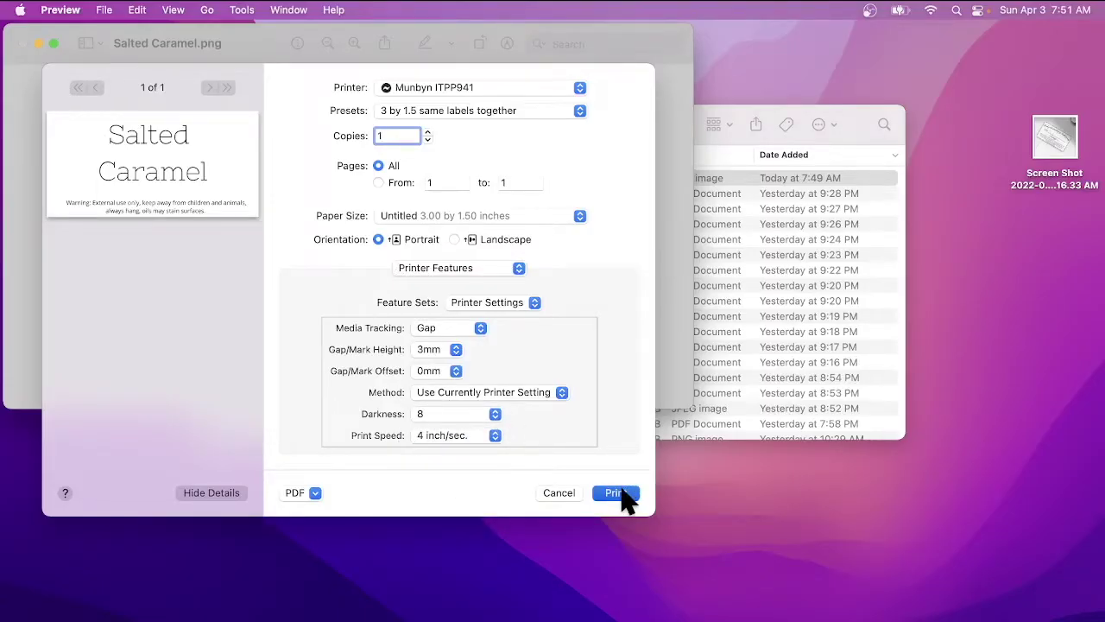